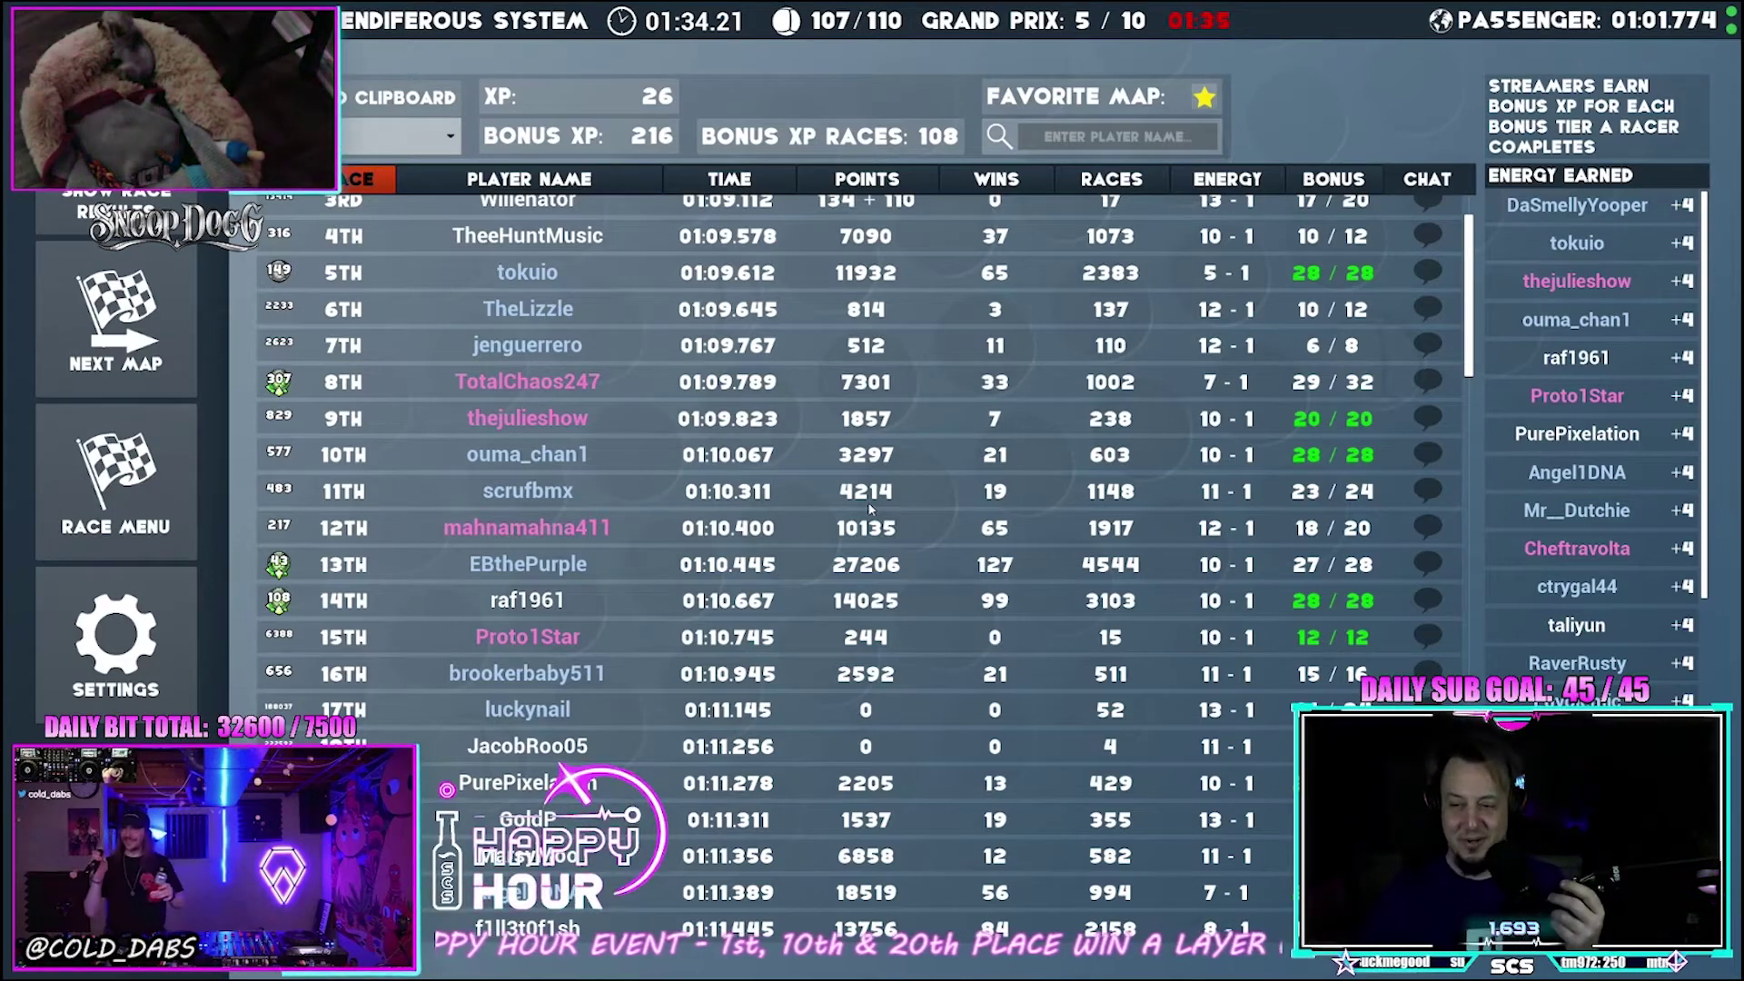
# Enable the Local viewer leaderboard and open its points settings.
pyautogui.scroll(-3, 869, 502)
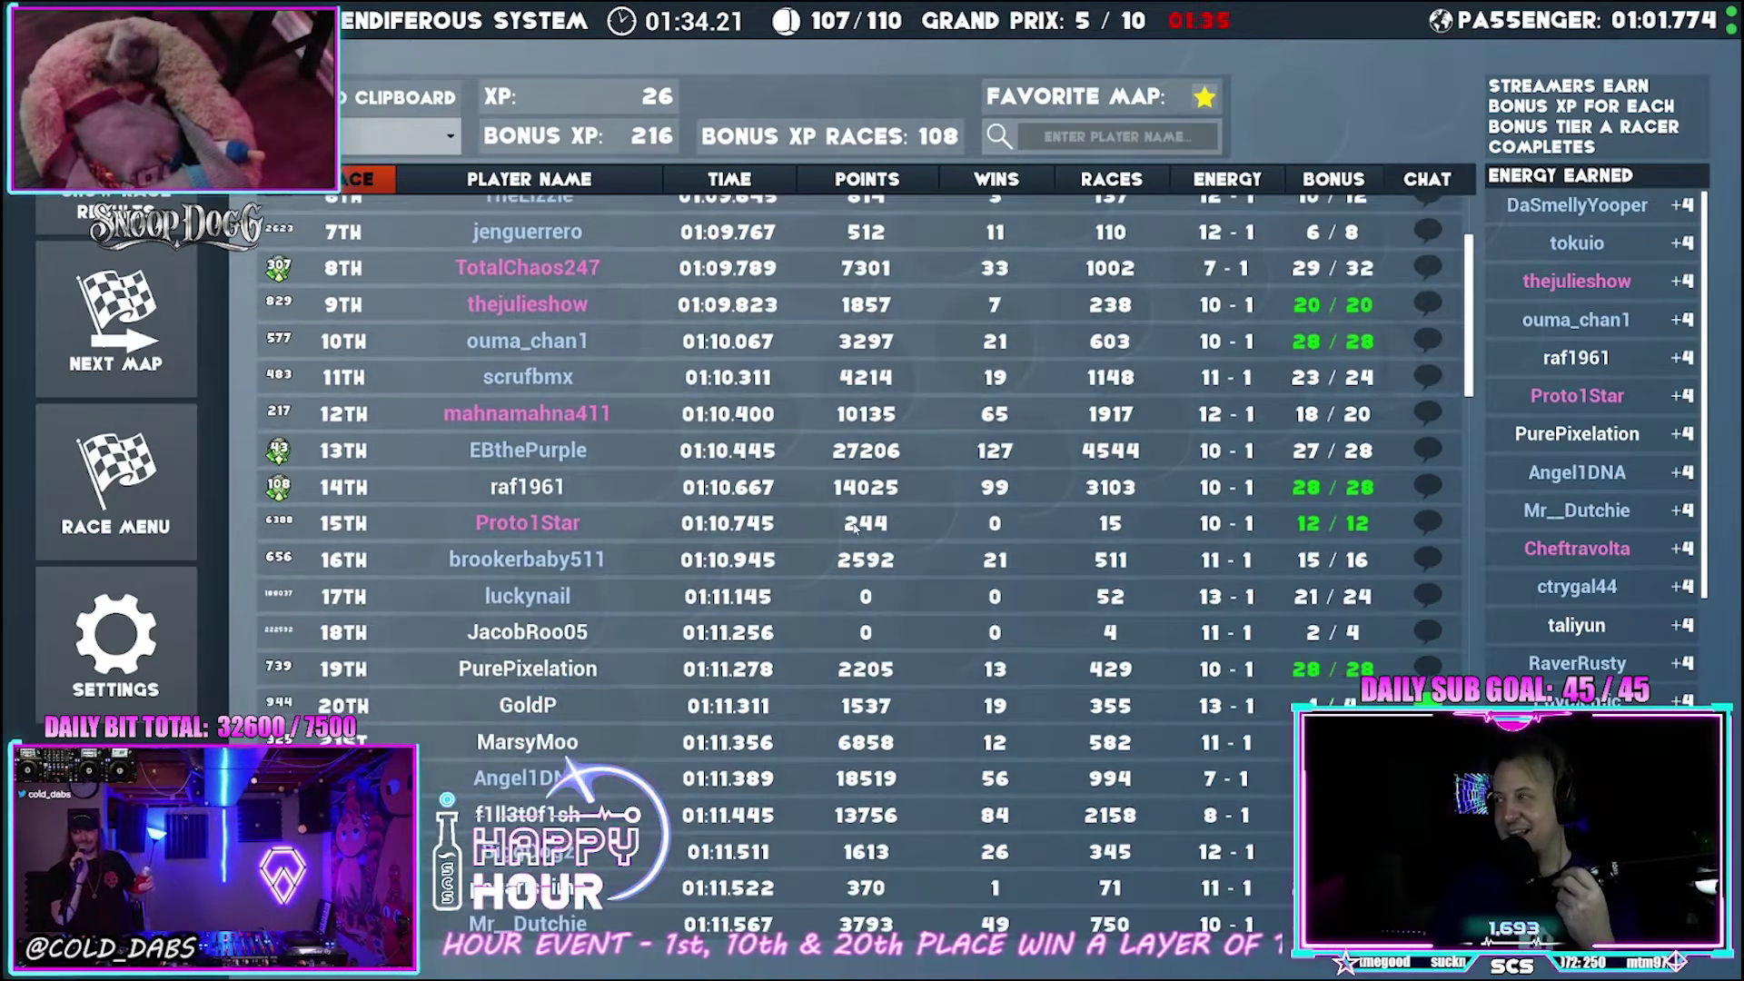
pyautogui.scroll(-2, 854, 527)
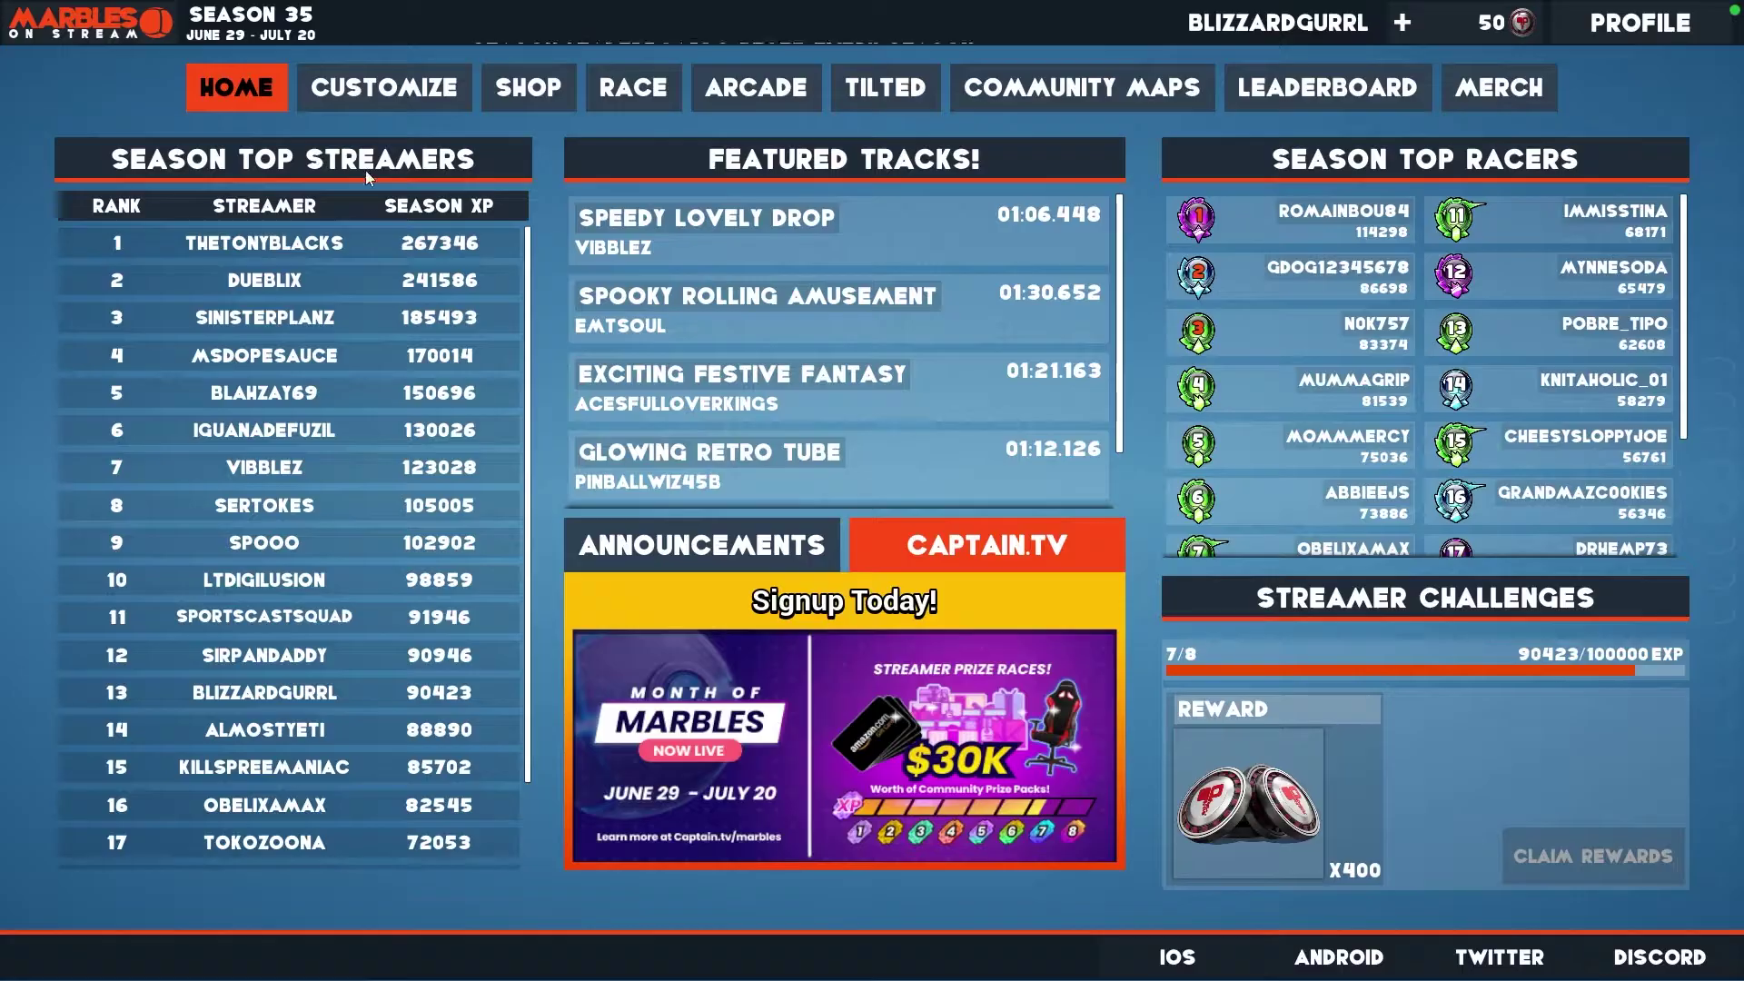
pyautogui.click(1328, 84)
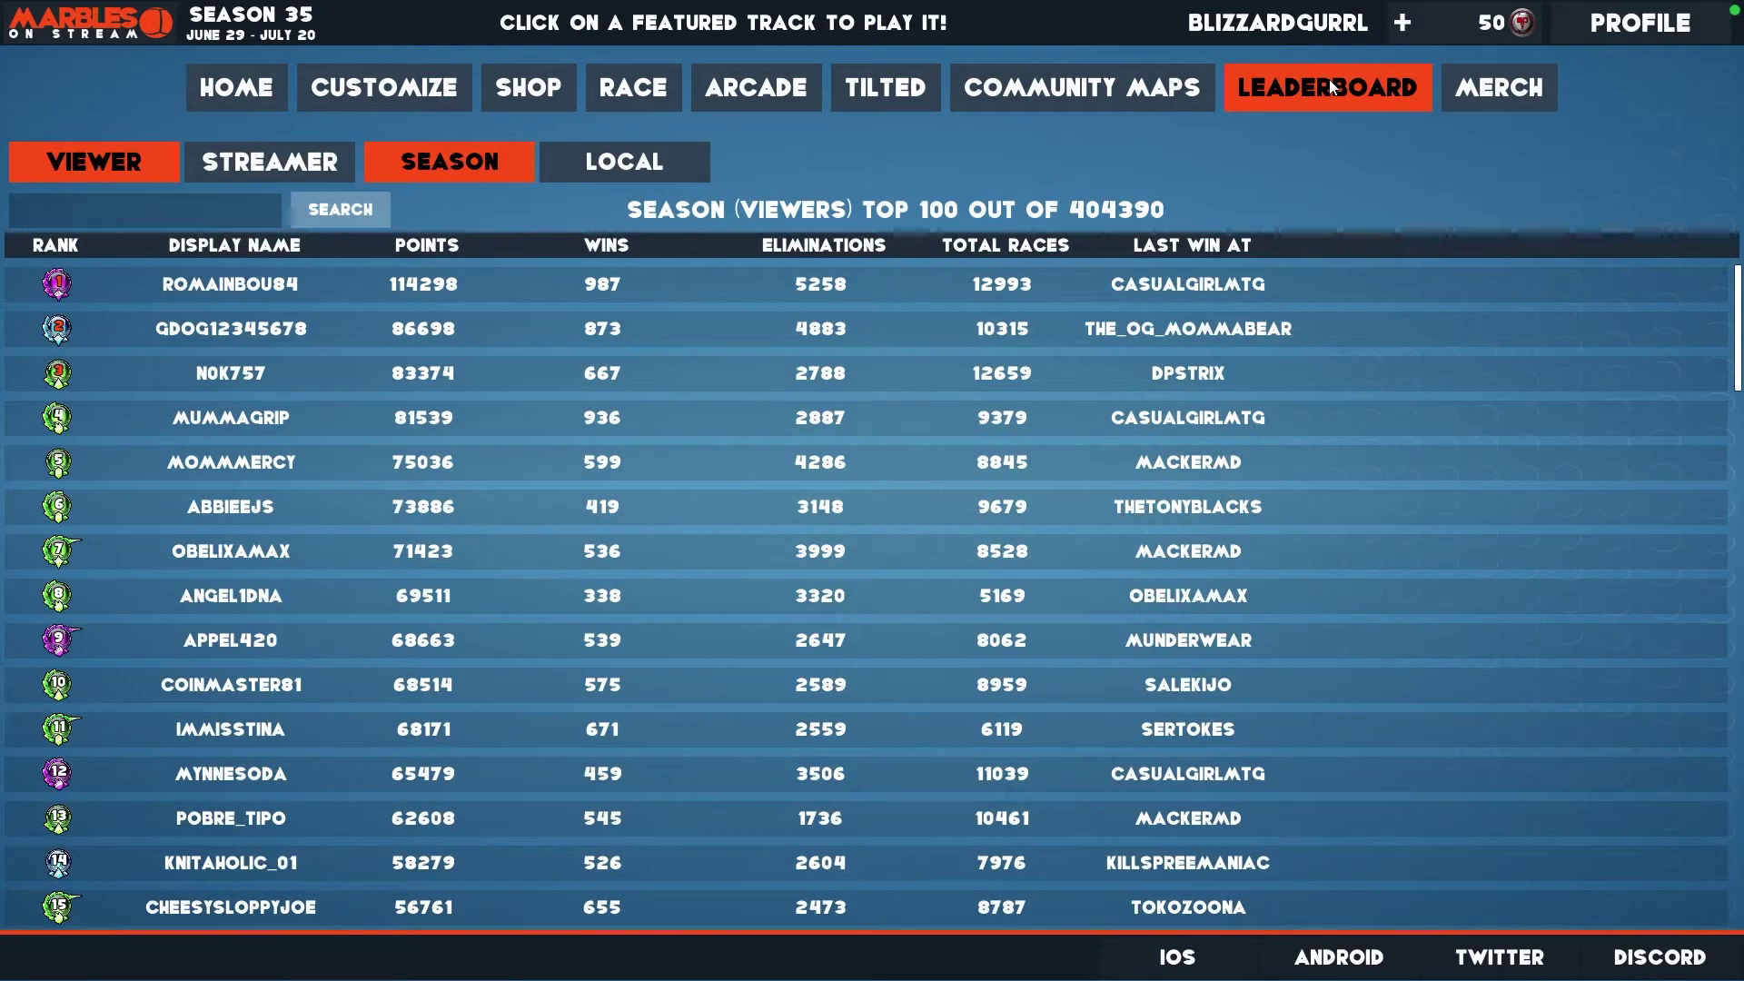
pyautogui.click(592, 169)
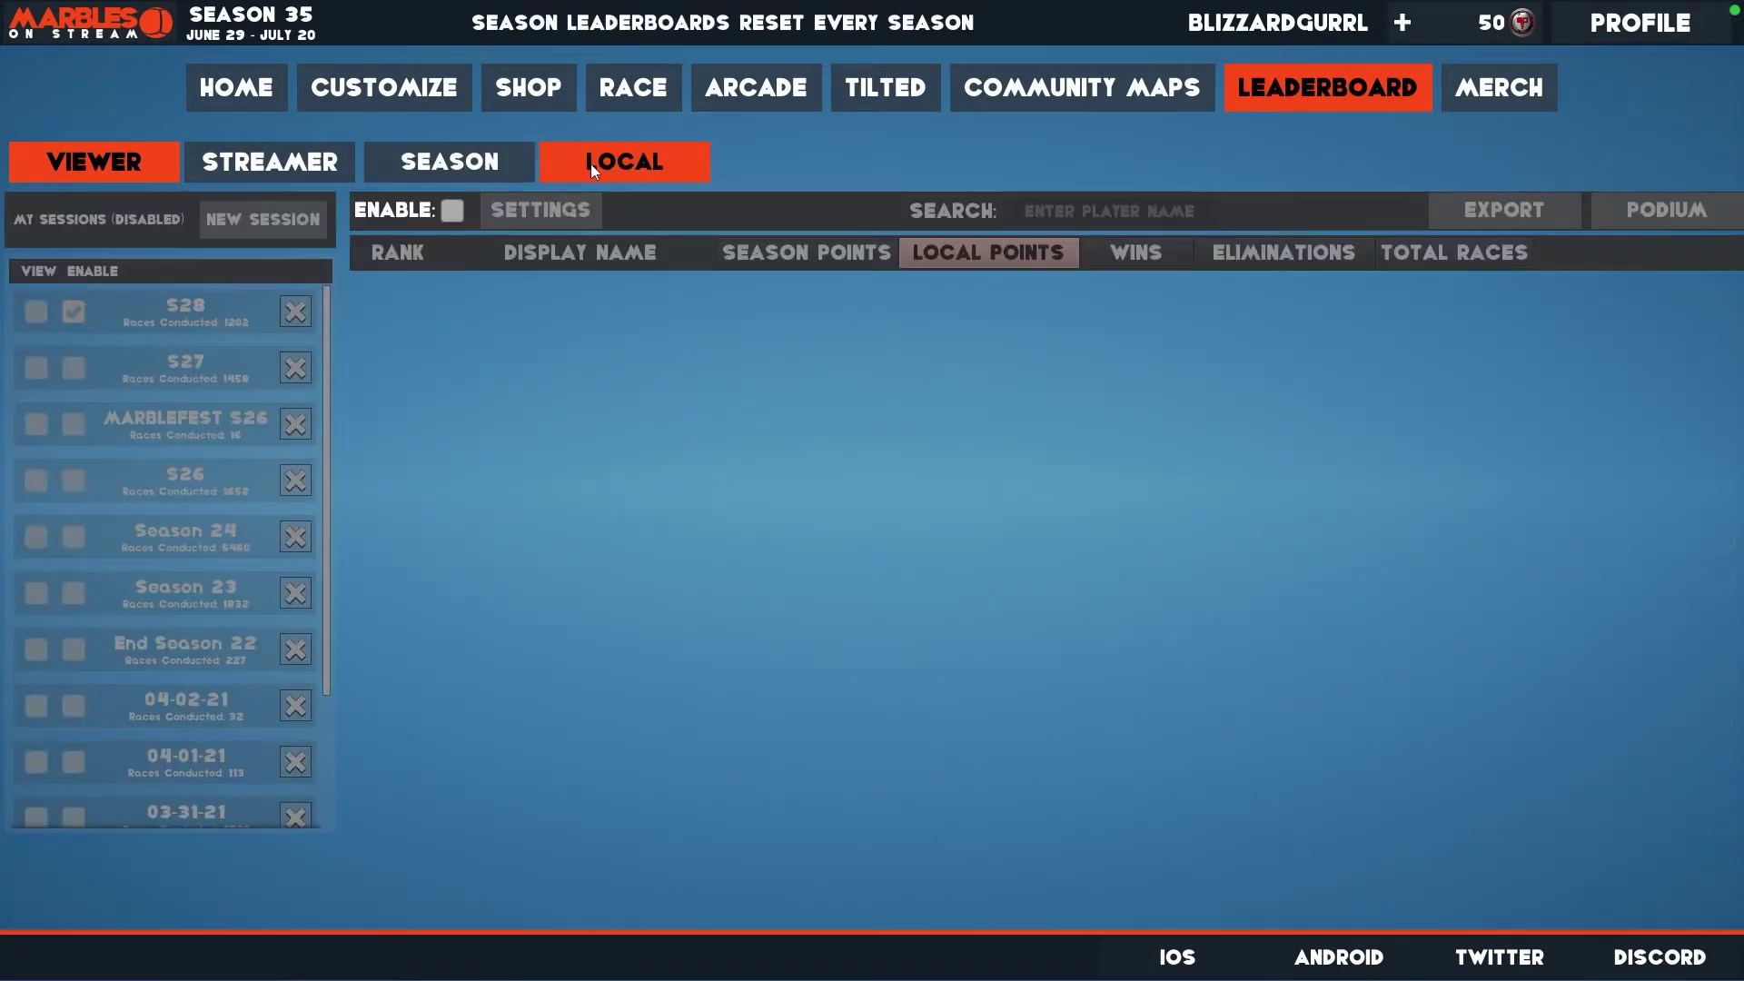
pyautogui.click(450, 210)
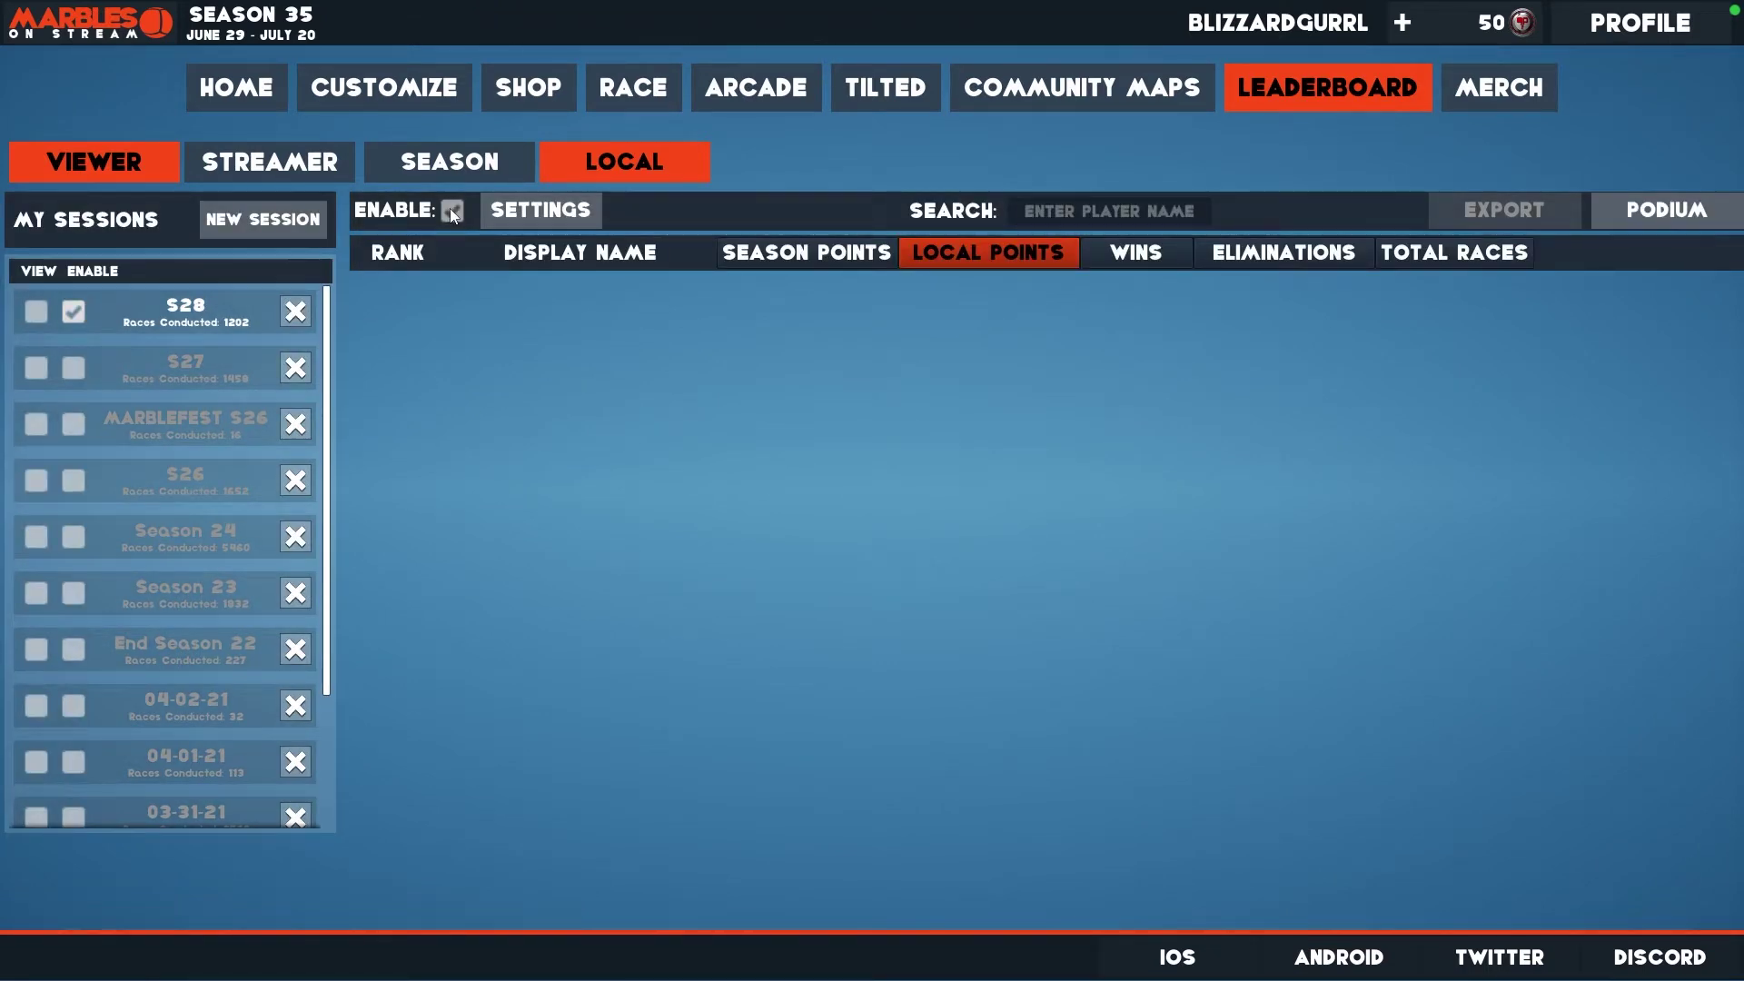
pyautogui.click(534, 212)
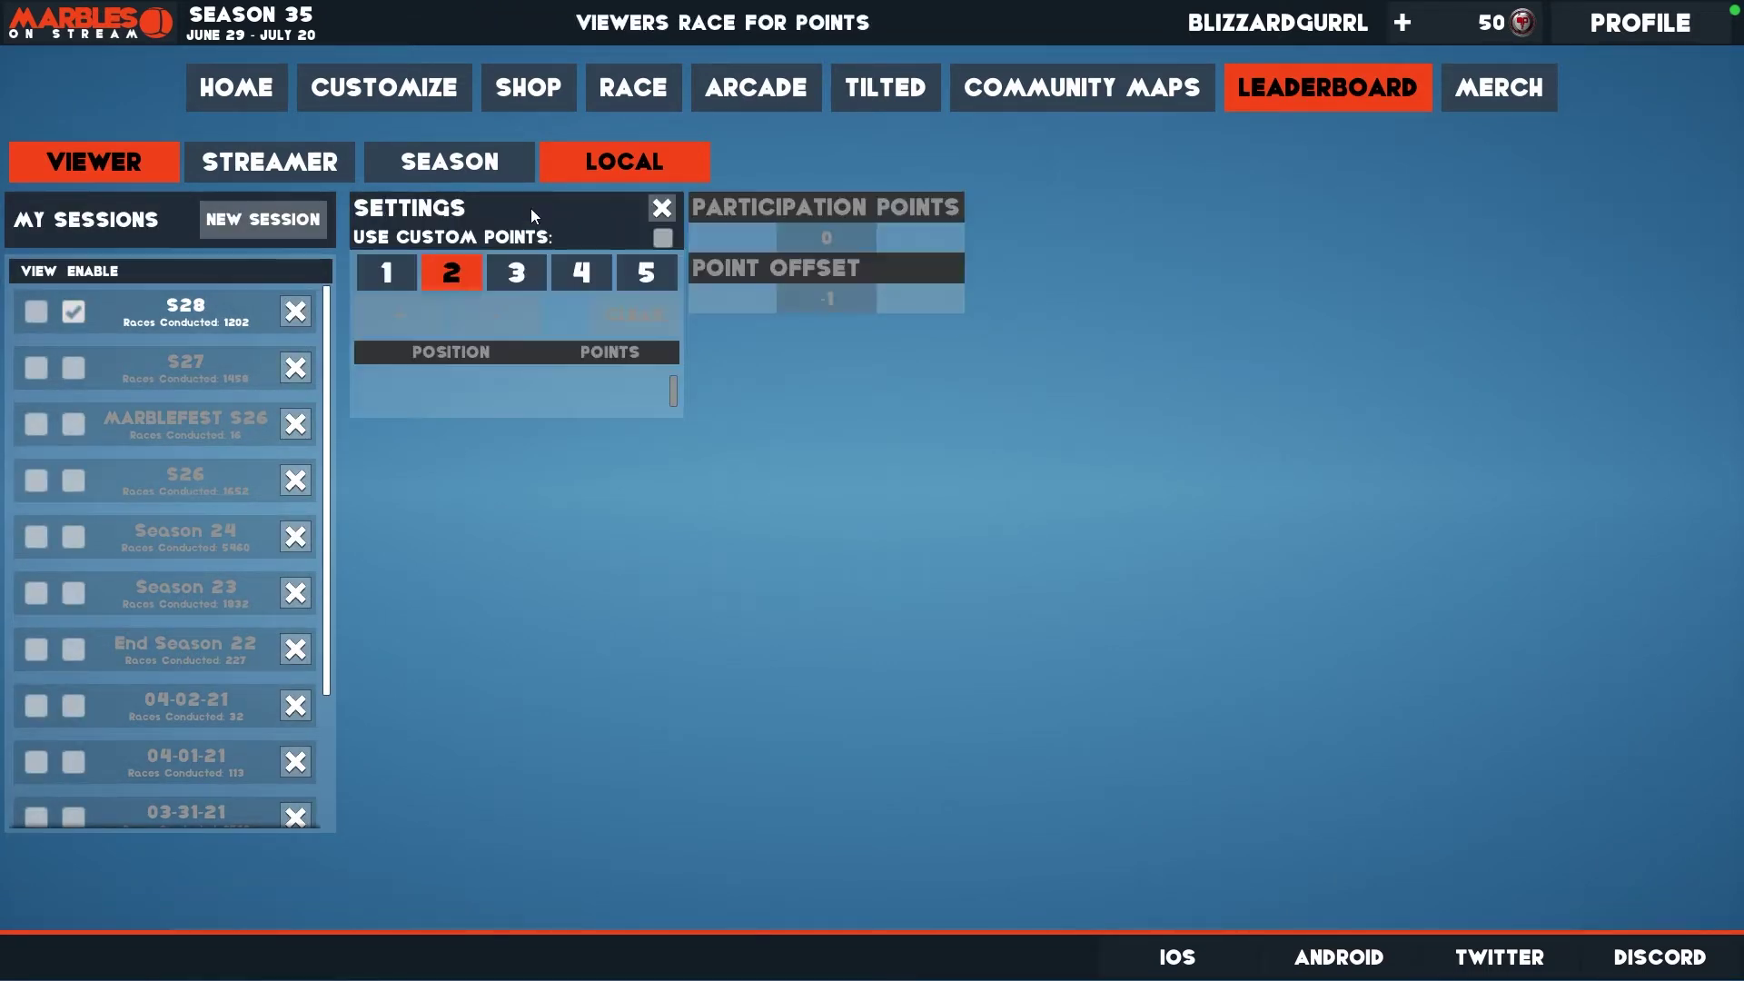
# Turn on custom points, compare points sets 1–5, and select the empty set 2.
pyautogui.click(662, 238)
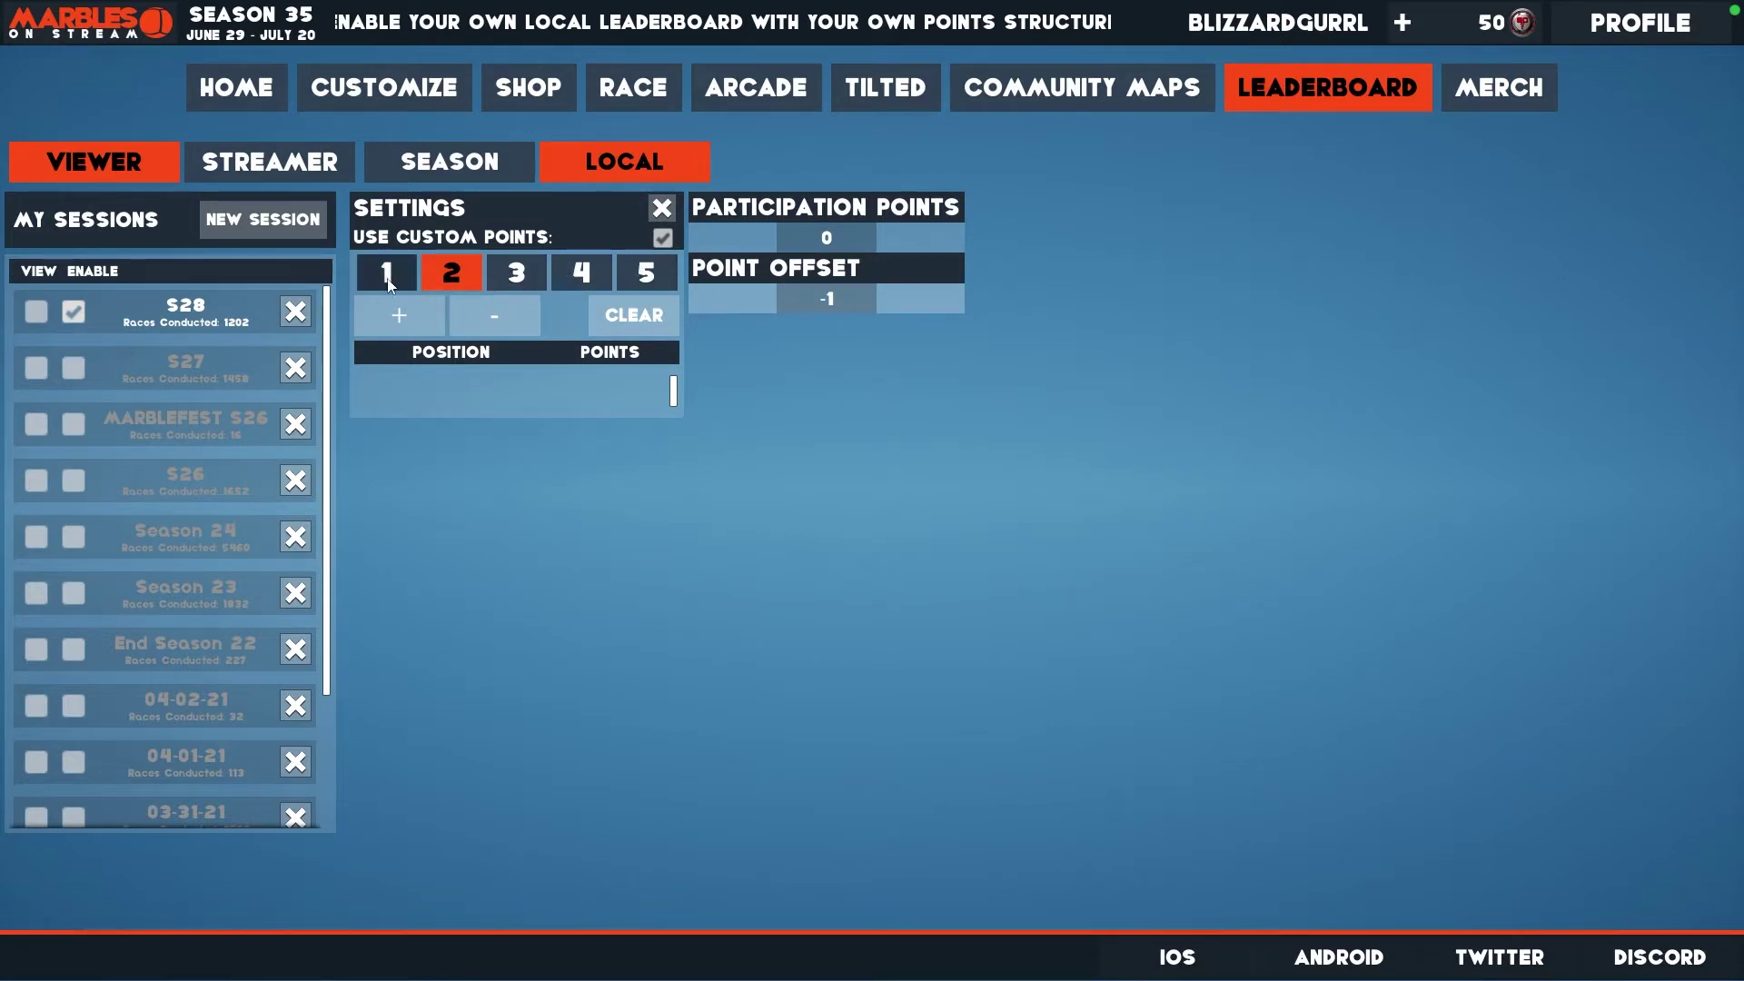
pyautogui.click(387, 278)
pyautogui.click(451, 275)
pyautogui.click(520, 279)
pyautogui.click(599, 275)
pyautogui.click(654, 274)
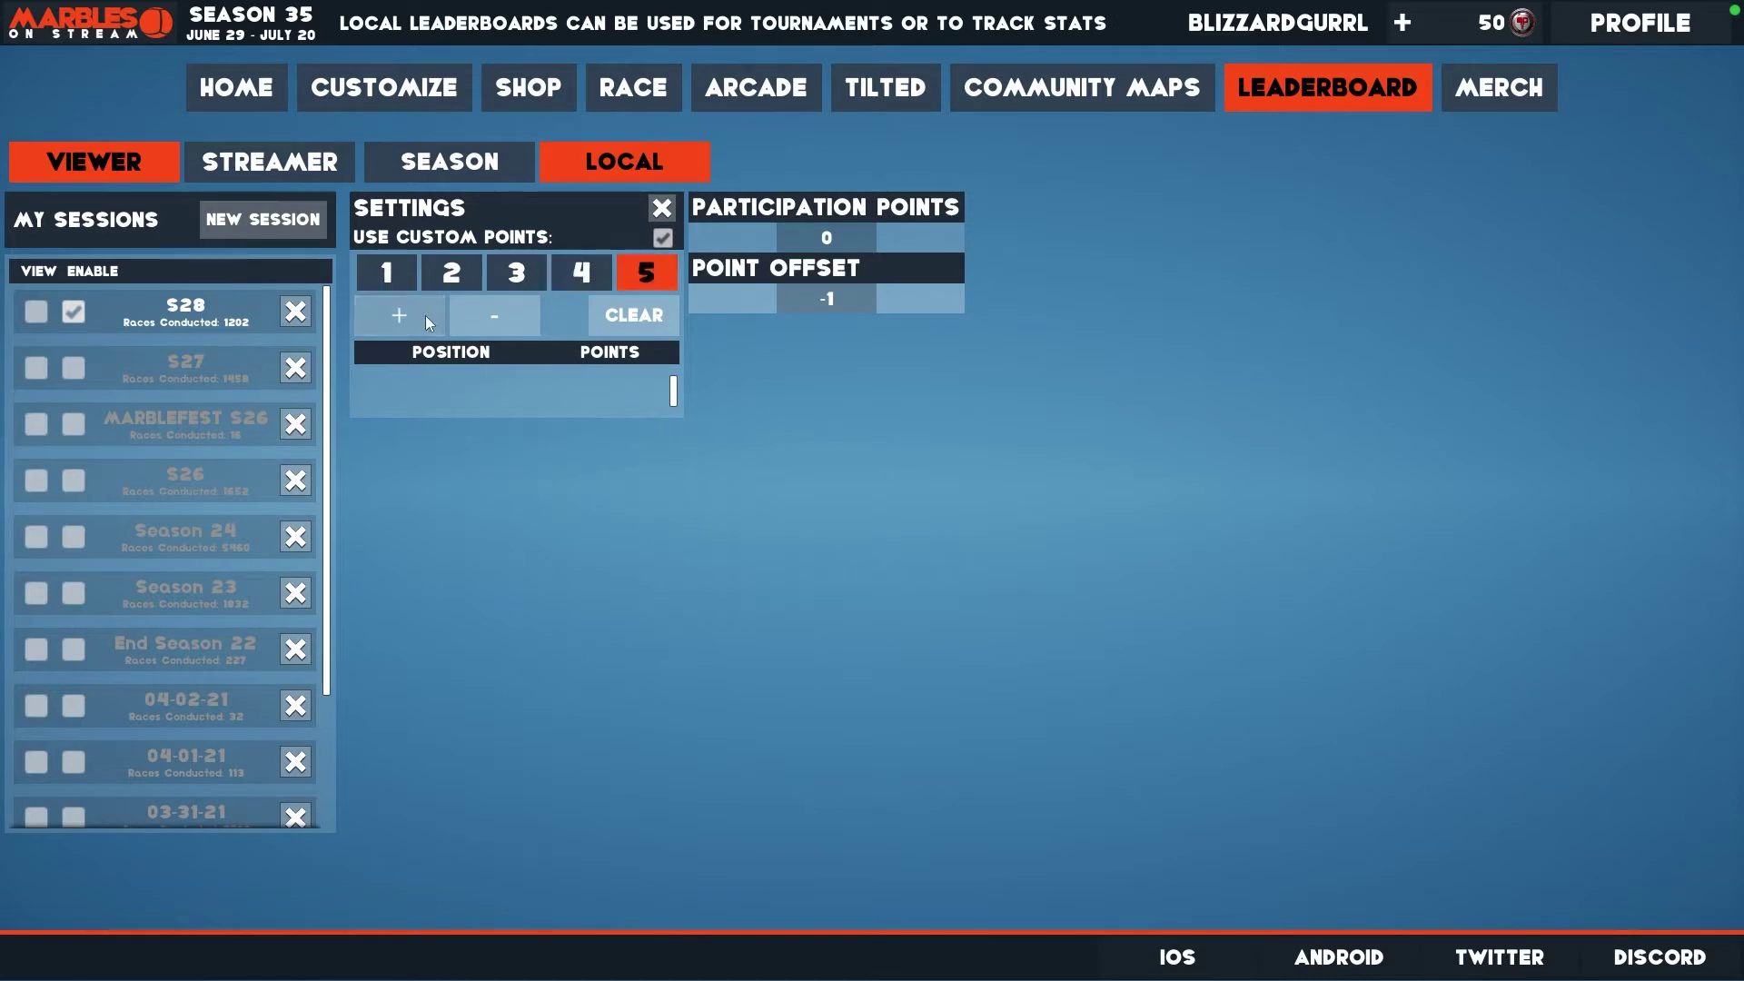
pyautogui.click(385, 279)
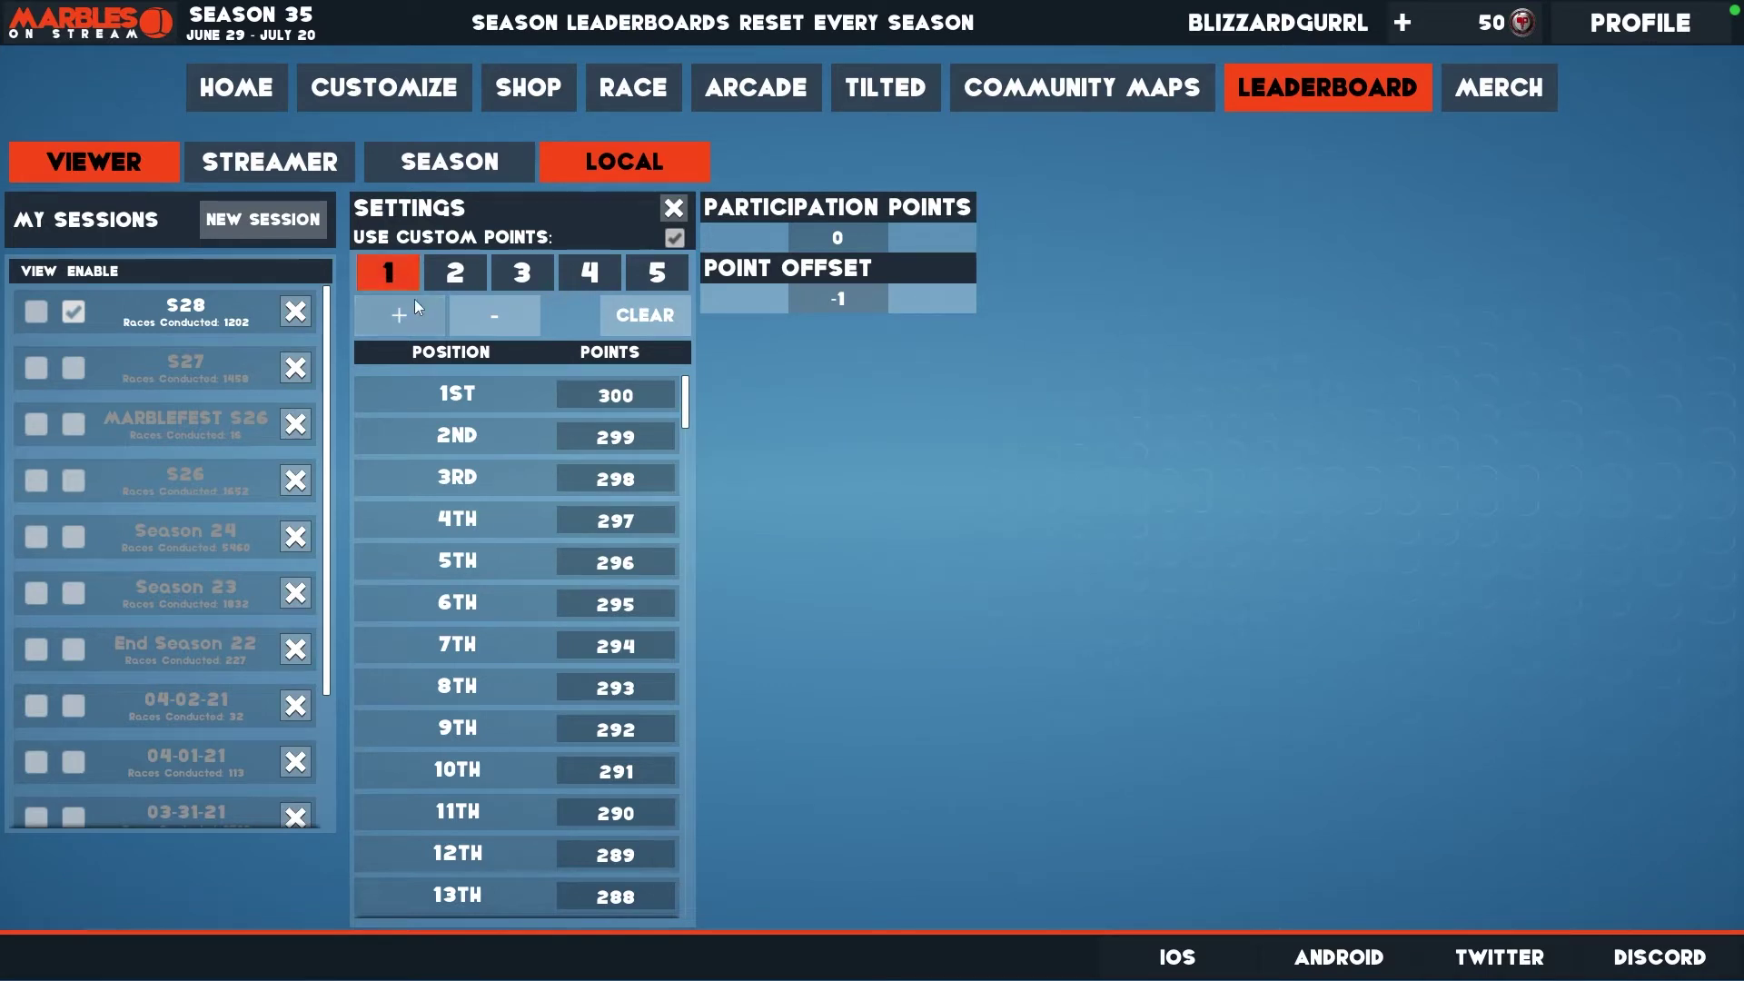
pyautogui.click(461, 275)
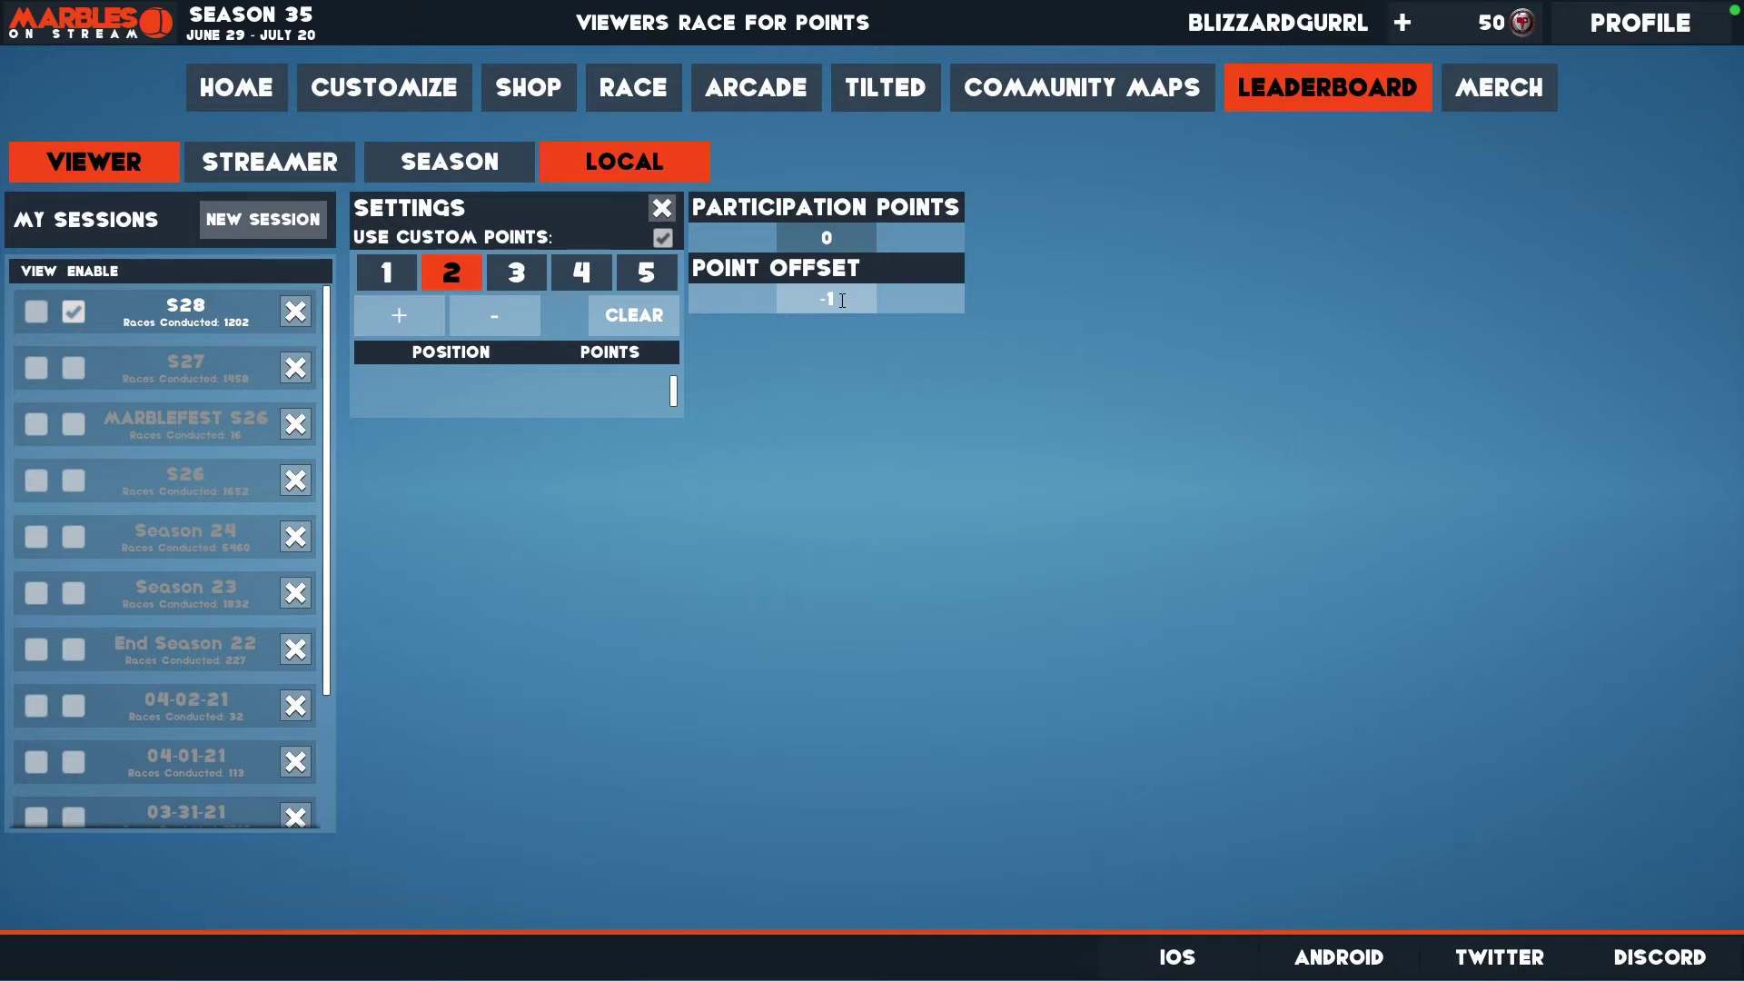
# Add a 1st-place position row to points set 2.
pyautogui.click(394, 313)
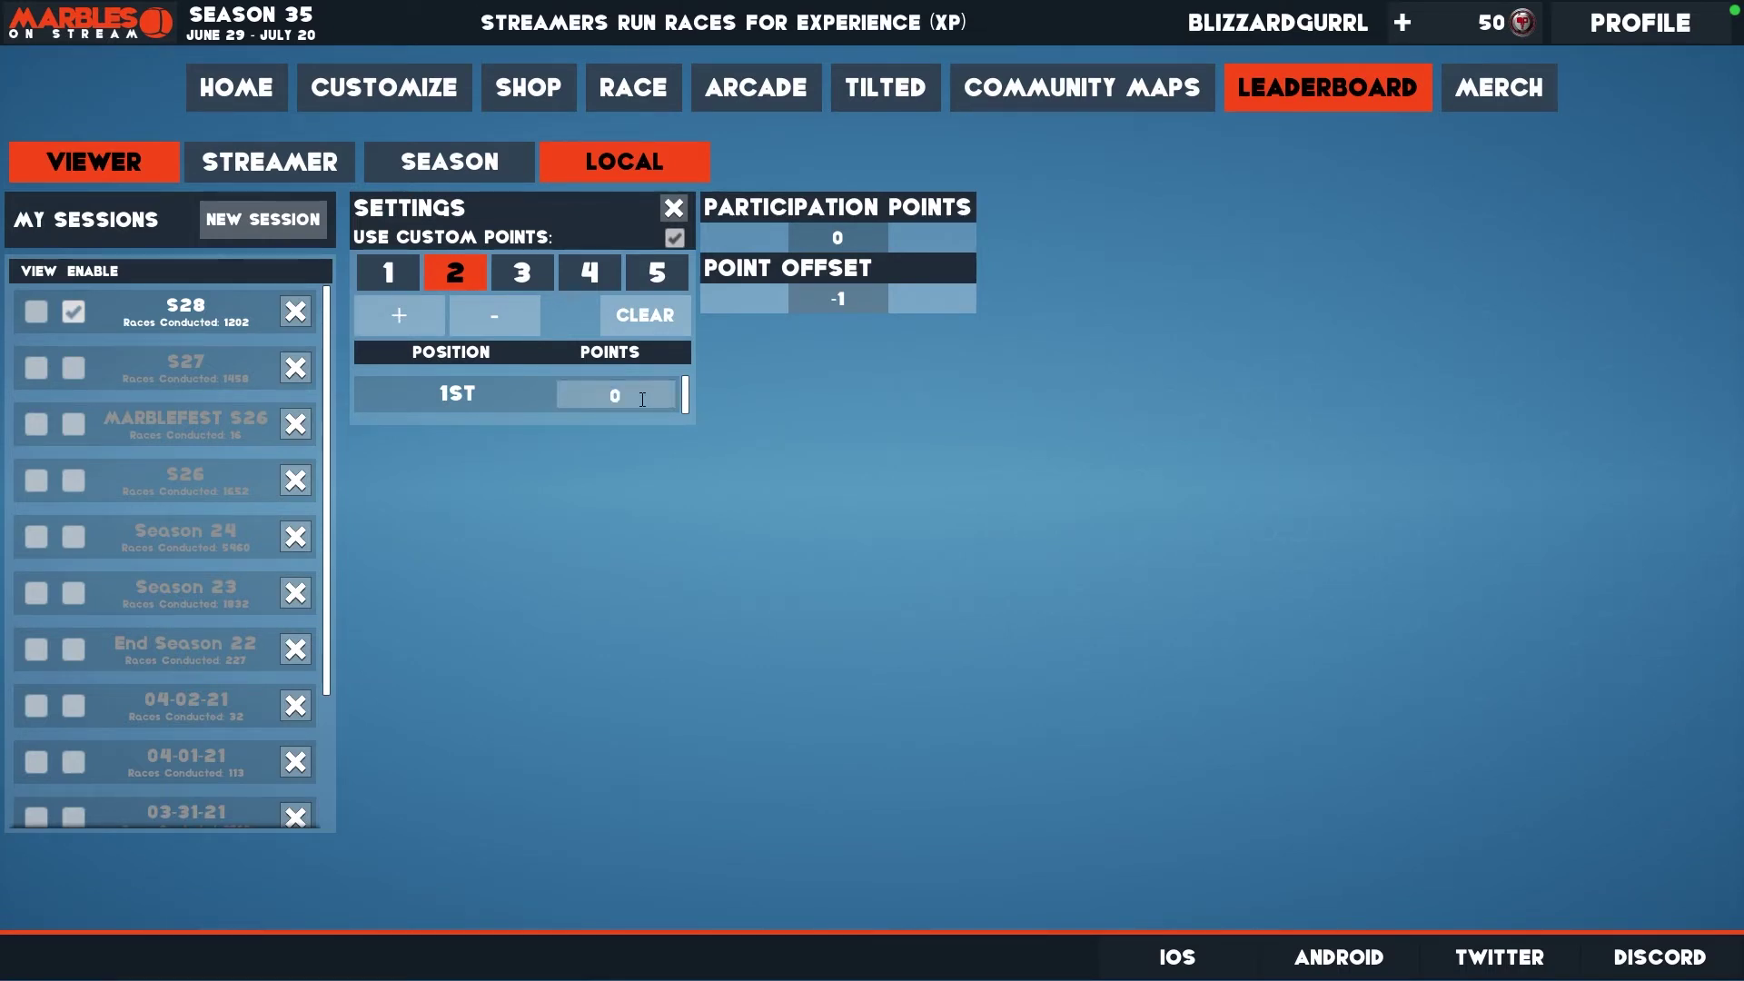
# Give set 2 300 points for 1st, add positions down to 300th, then view S28 standings.
pyautogui.click(612, 397)
pyautogui.write('300')
pyautogui.click(401, 311)
pyautogui.click(400, 310)
pyautogui.click(401, 311)
pyautogui.click(400, 311)
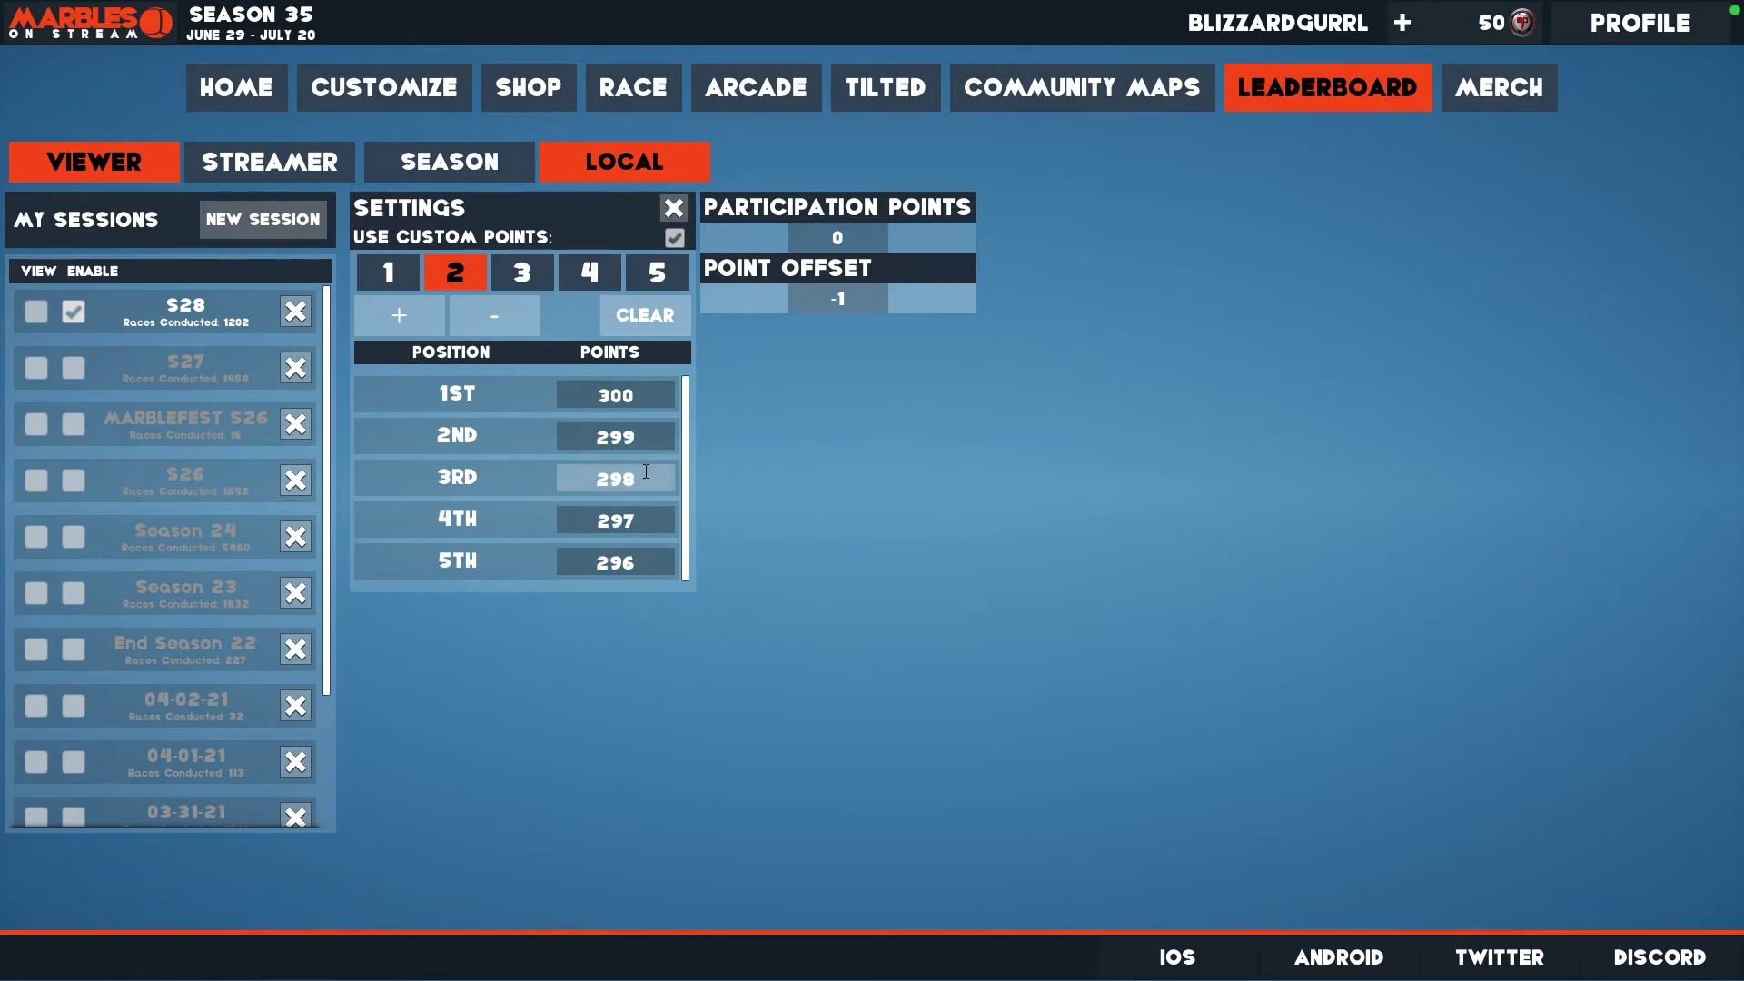
pyautogui.click(396, 319)
pyautogui.click(396, 319)
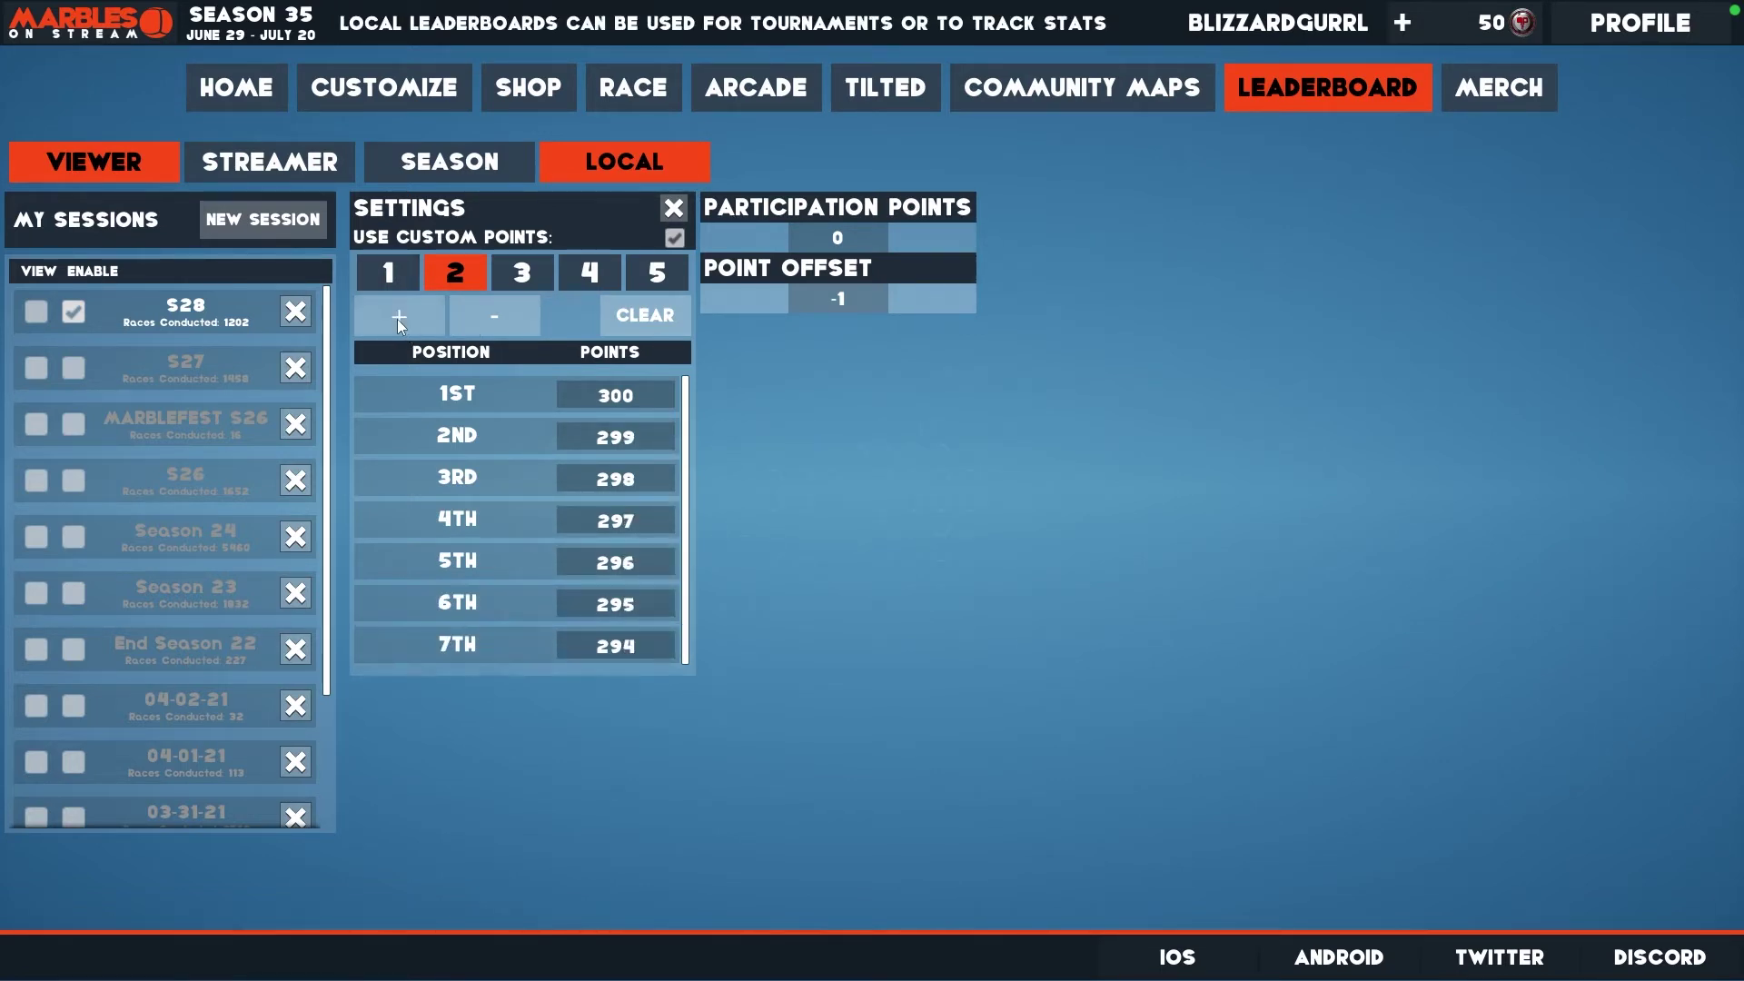
pyautogui.click(396, 318)
pyautogui.click(396, 319)
pyautogui.click(396, 319)
pyautogui.click(396, 319)
pyautogui.click(396, 319)
pyautogui.click(396, 318)
pyautogui.click(396, 319)
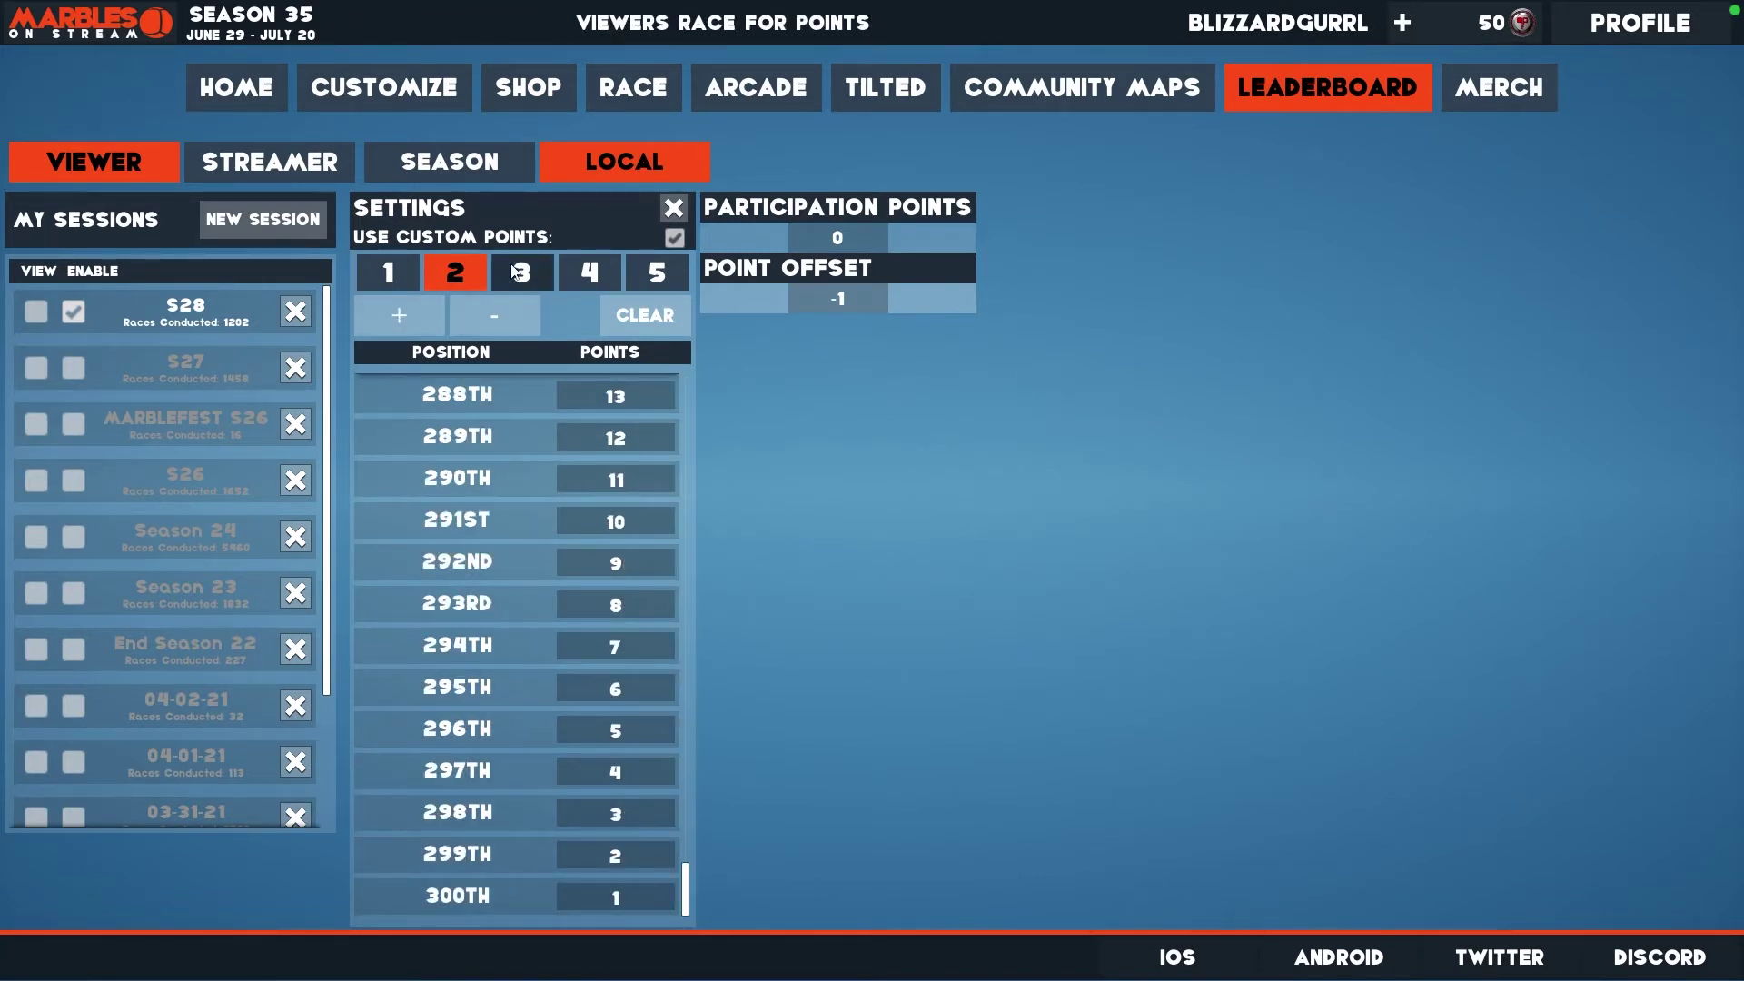
pyautogui.click(673, 210)
pyautogui.click(37, 311)
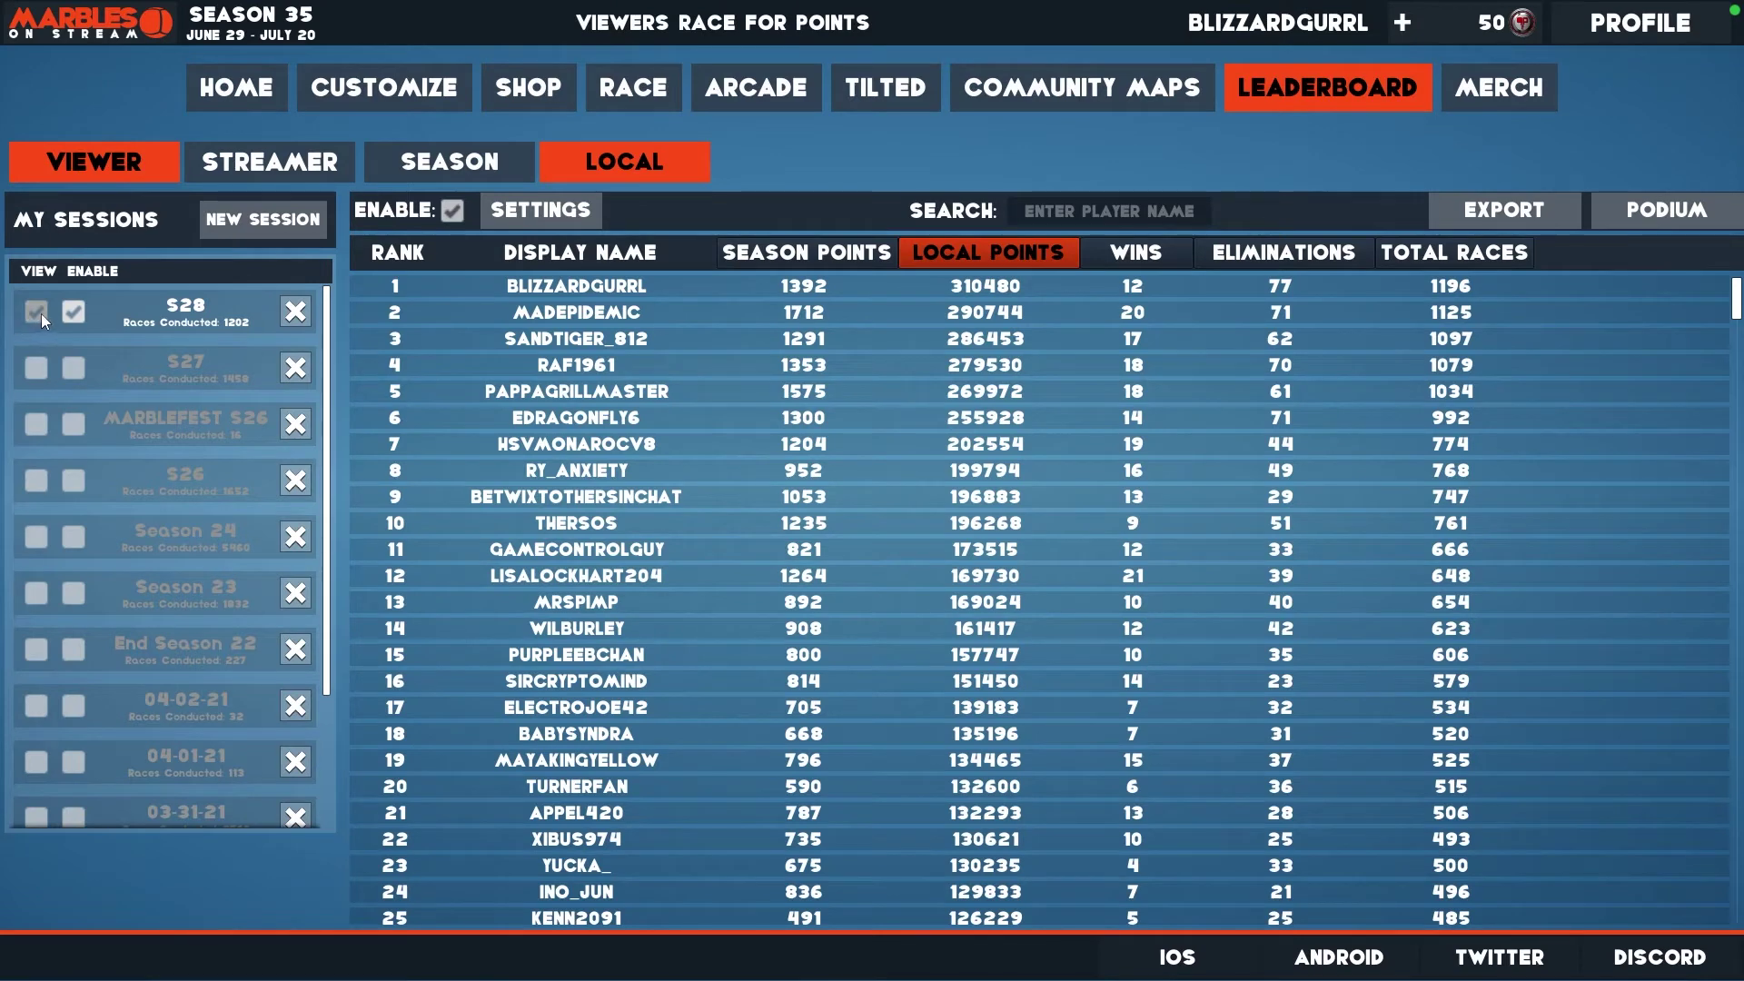
# Hide the S28 standings and create a new session named 'Season 35'.
pyautogui.click(36, 313)
pyautogui.click(247, 216)
pyautogui.click(855, 491)
pyautogui.write('S')
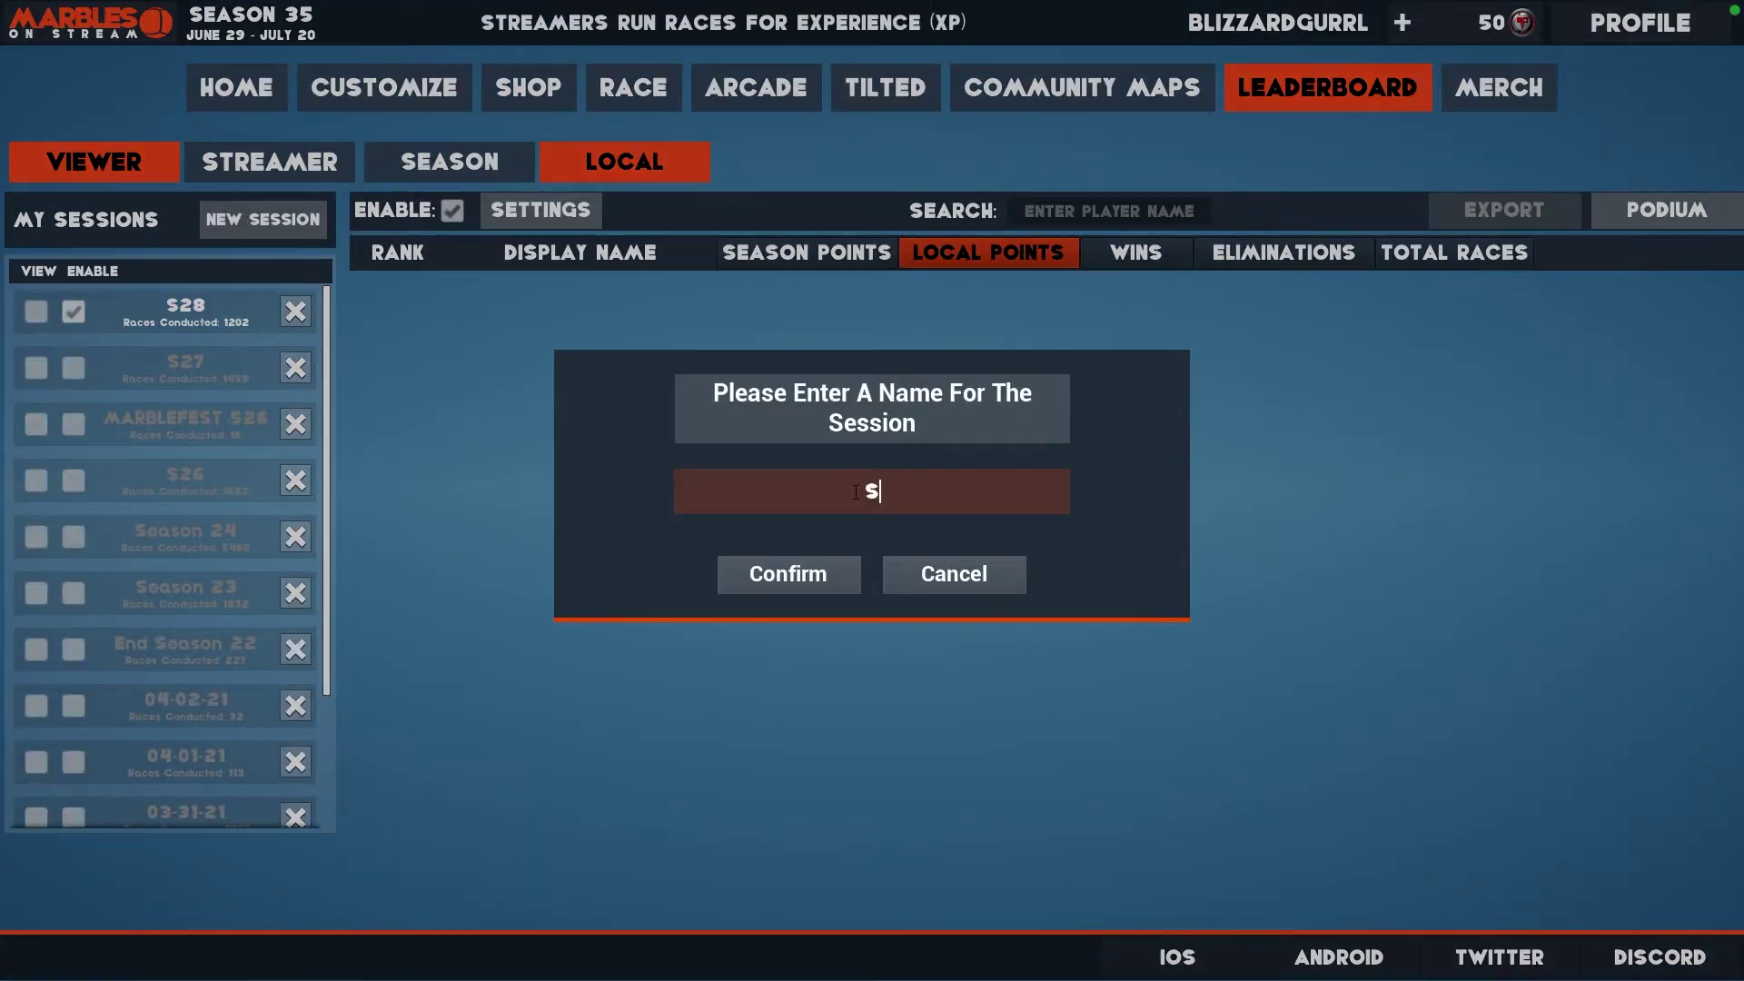
pyautogui.write('eason 35')
pyautogui.press('Return')
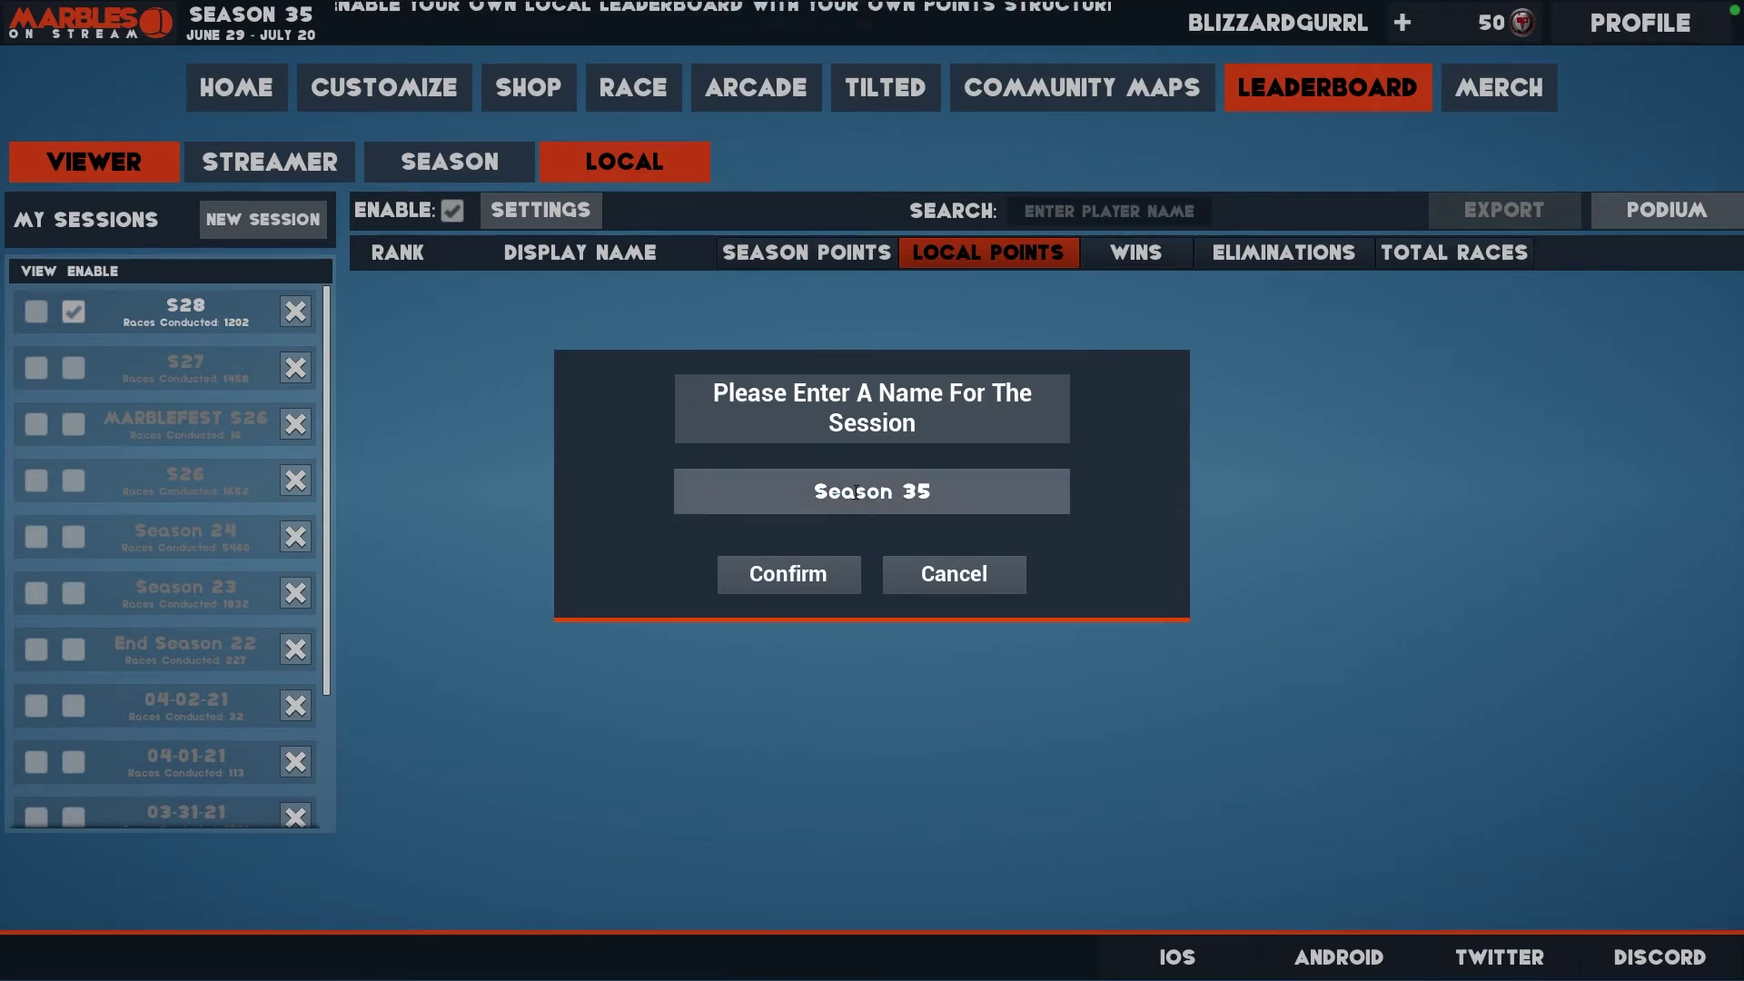
pyautogui.click(786, 584)
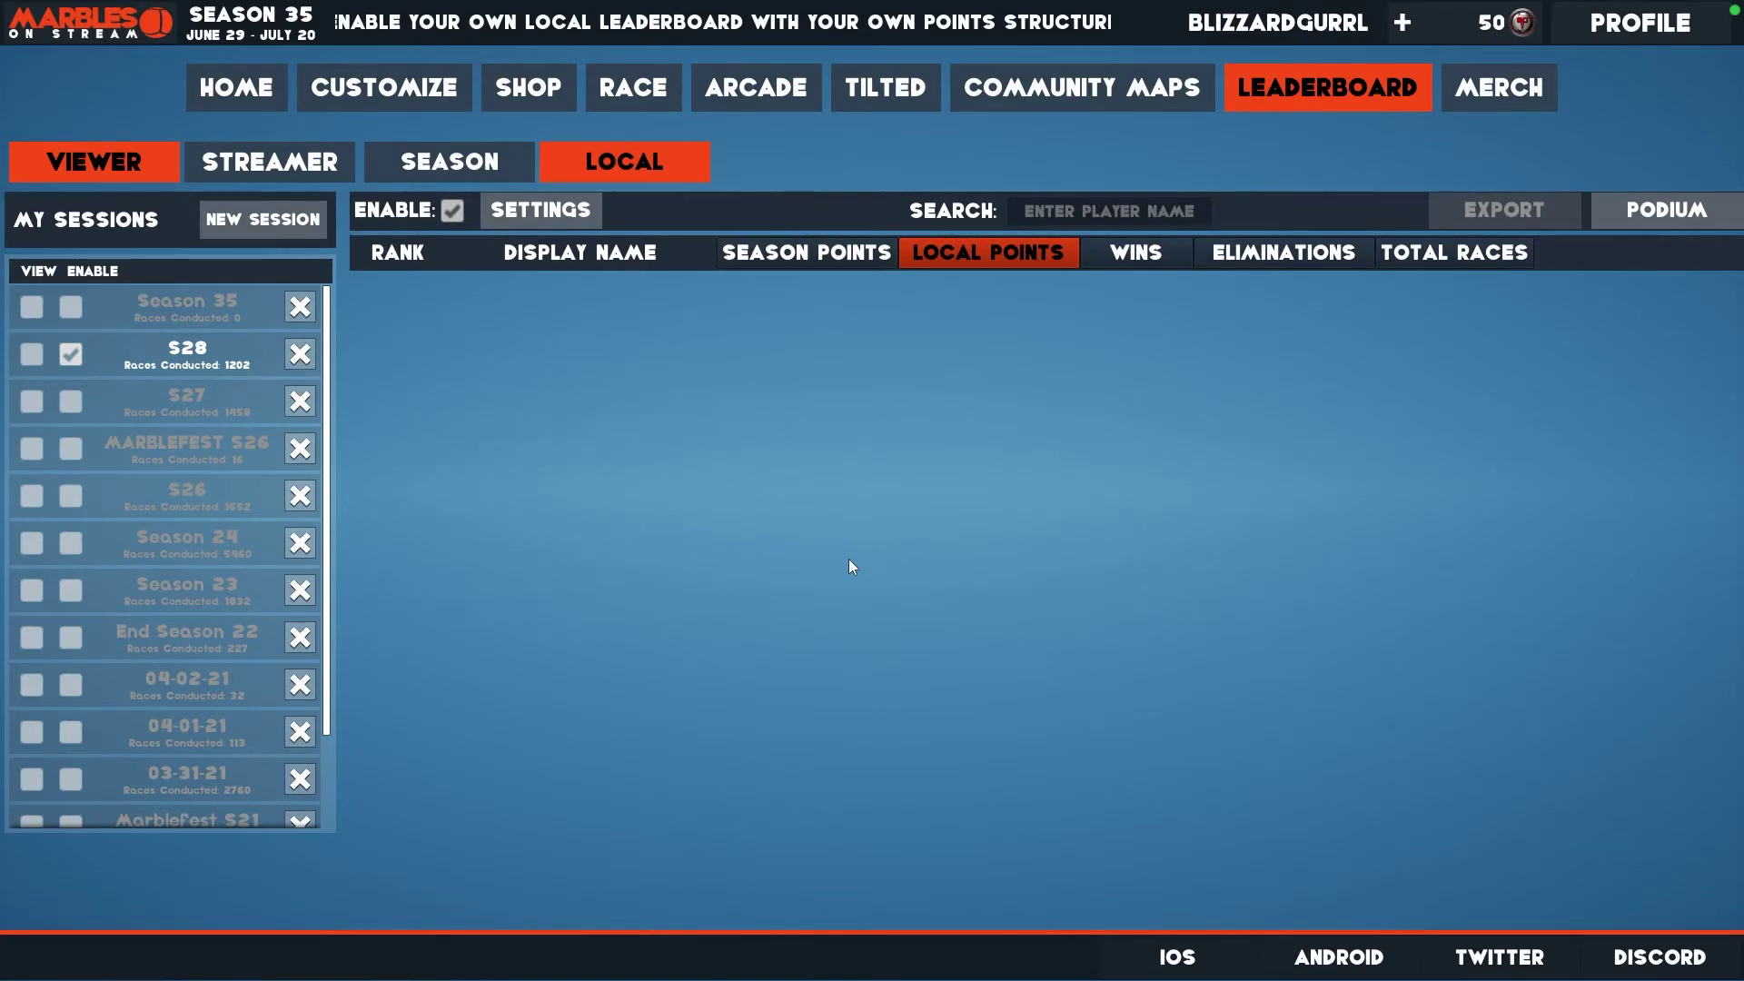
# Toggle session Enable boxes, view S28 then S27 standings, and show the podium.
pyautogui.click(70, 307)
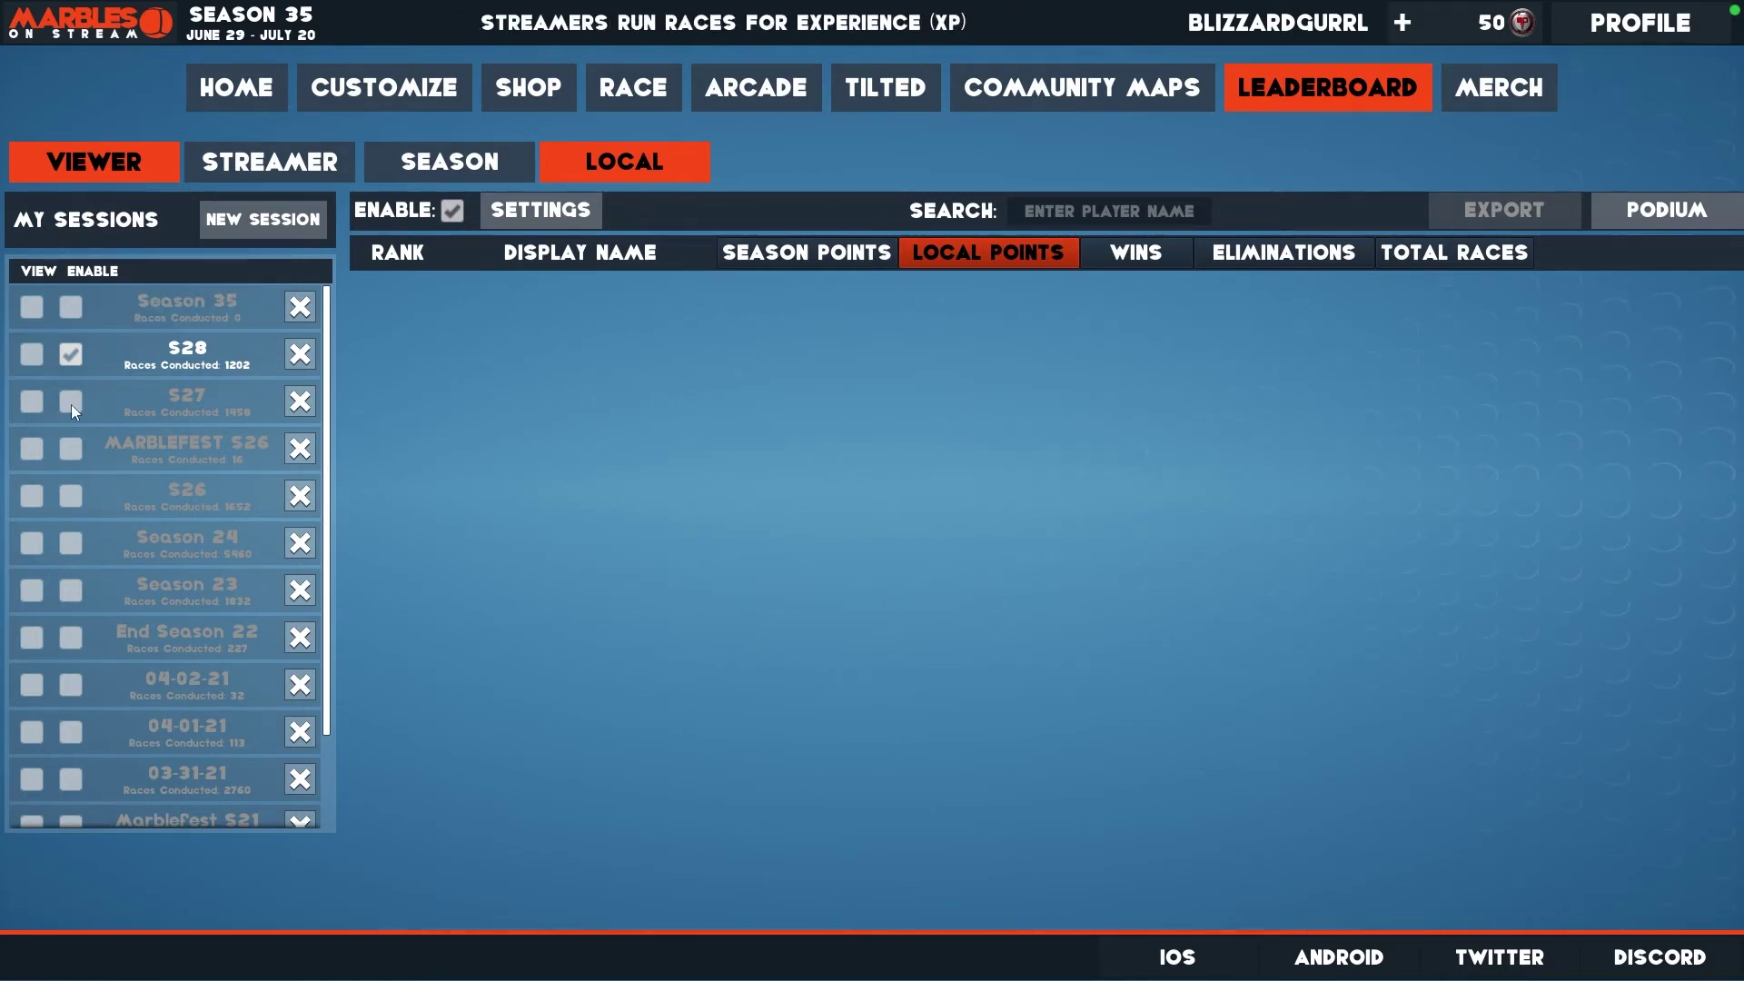
pyautogui.click(70, 401)
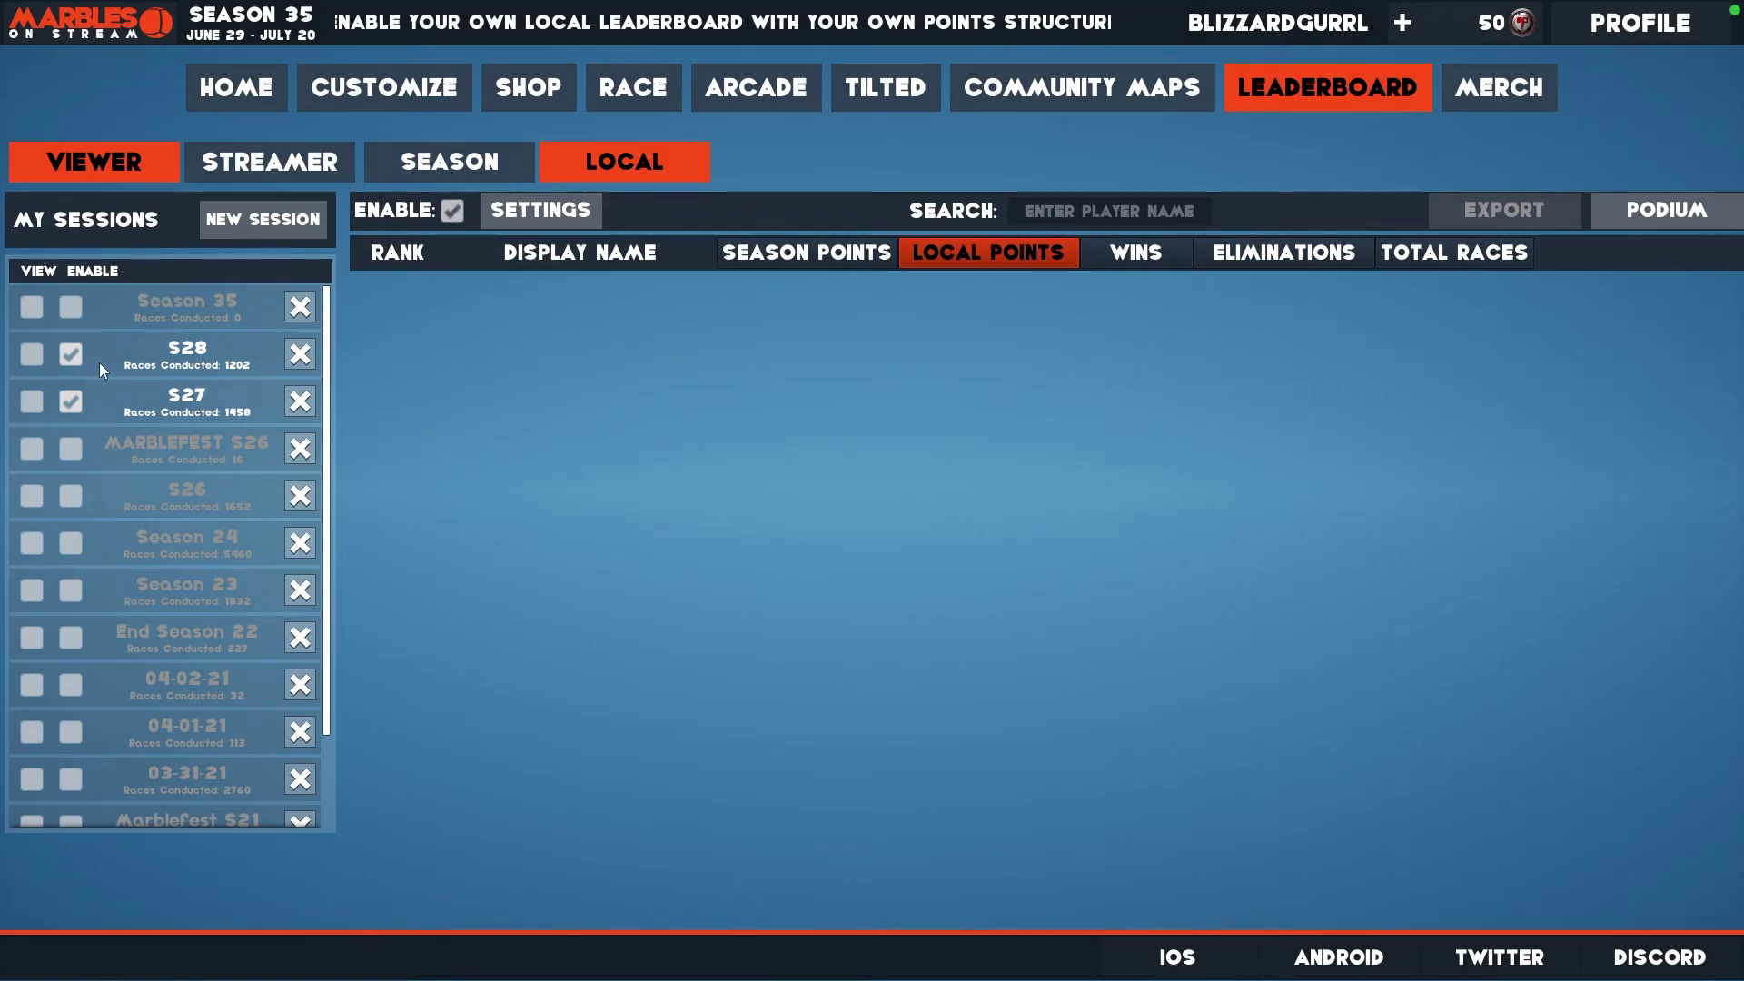
pyautogui.click(71, 401)
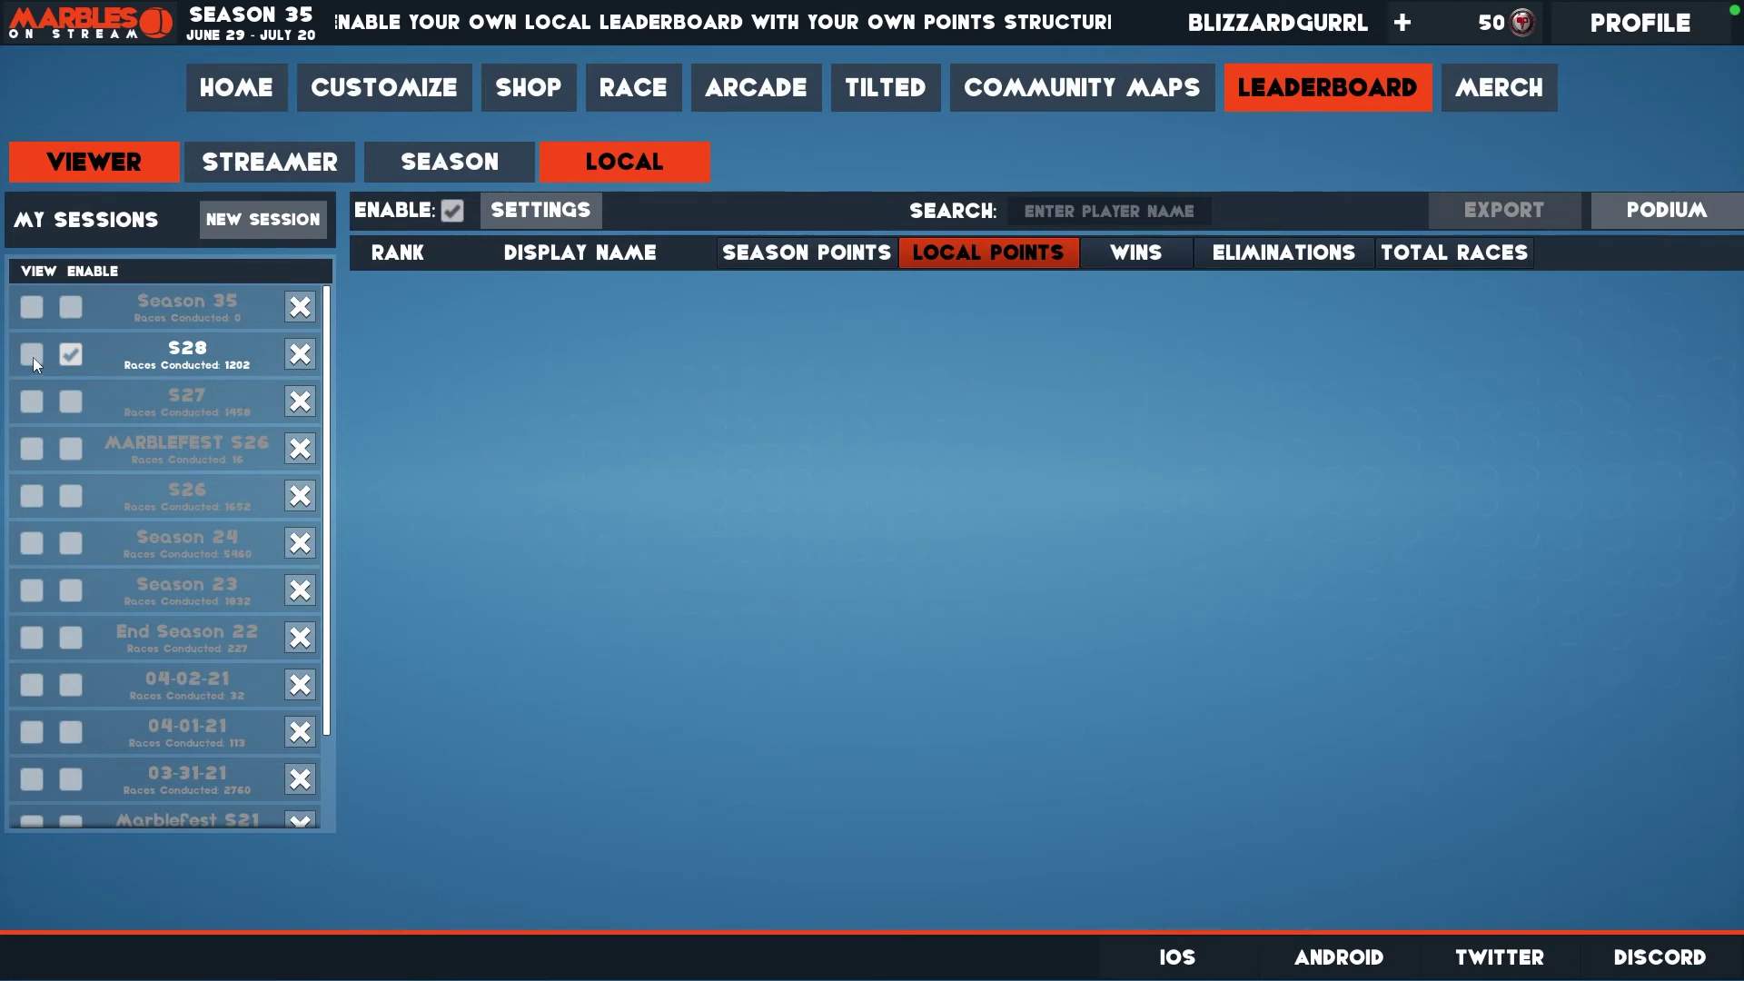
pyautogui.click(32, 355)
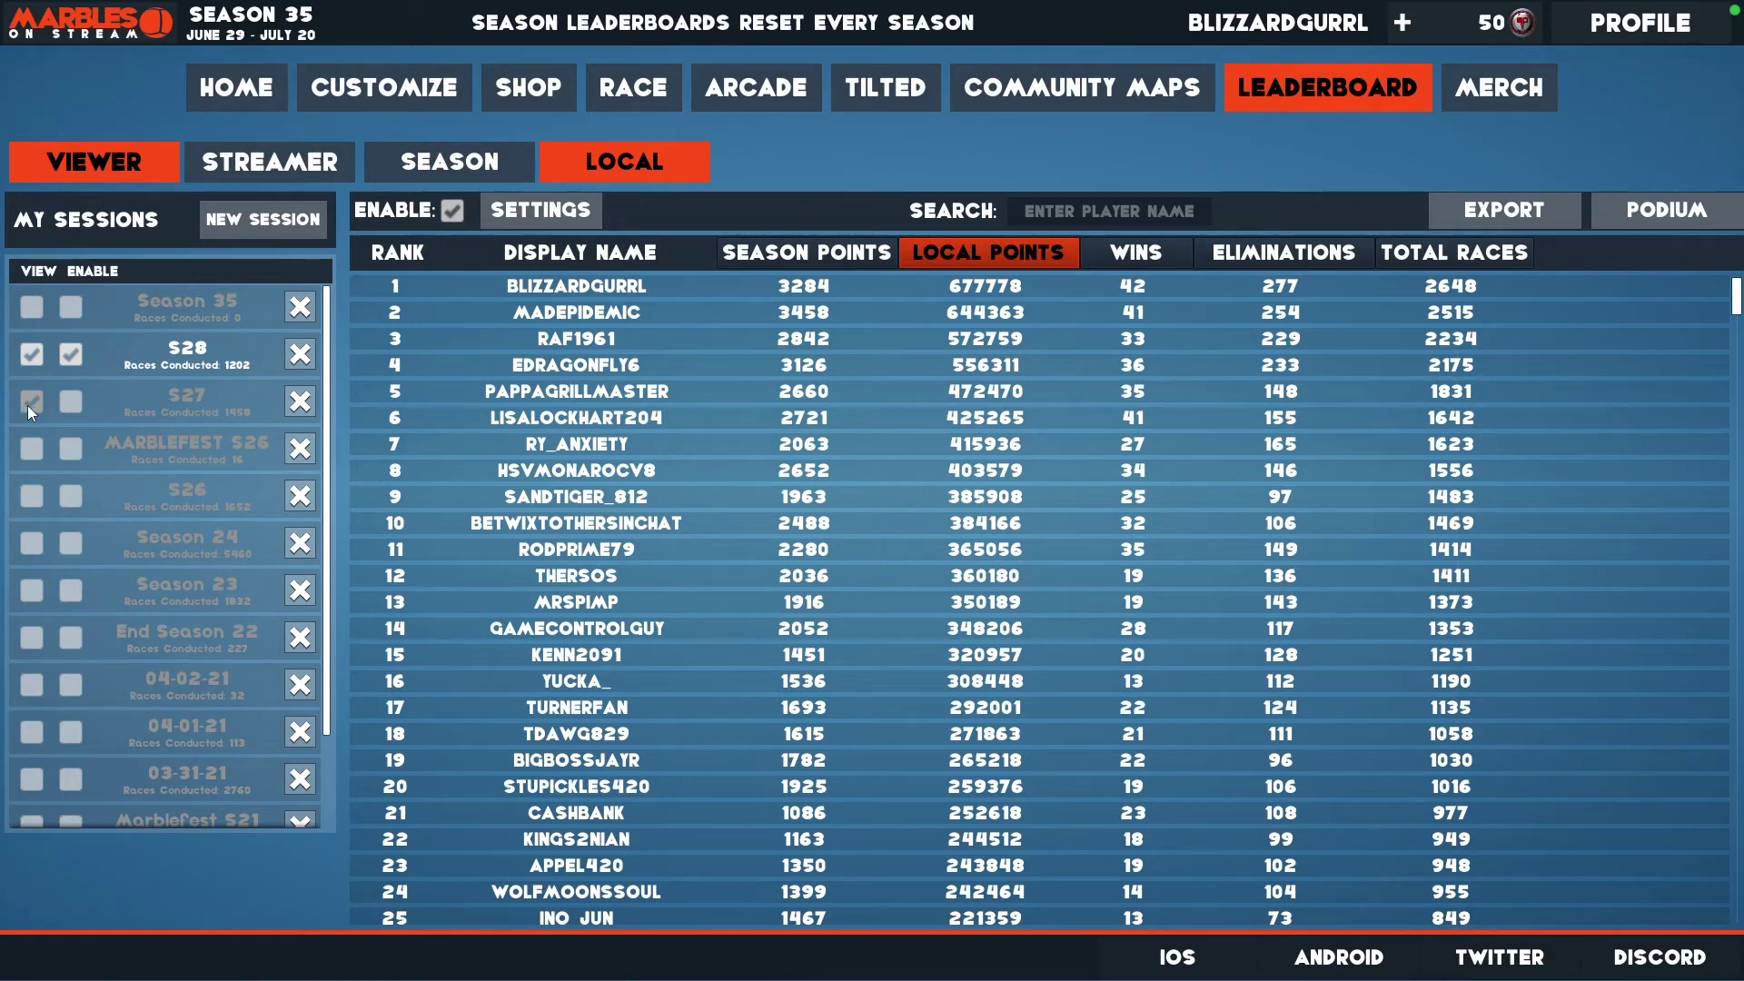
pyautogui.click(27, 406)
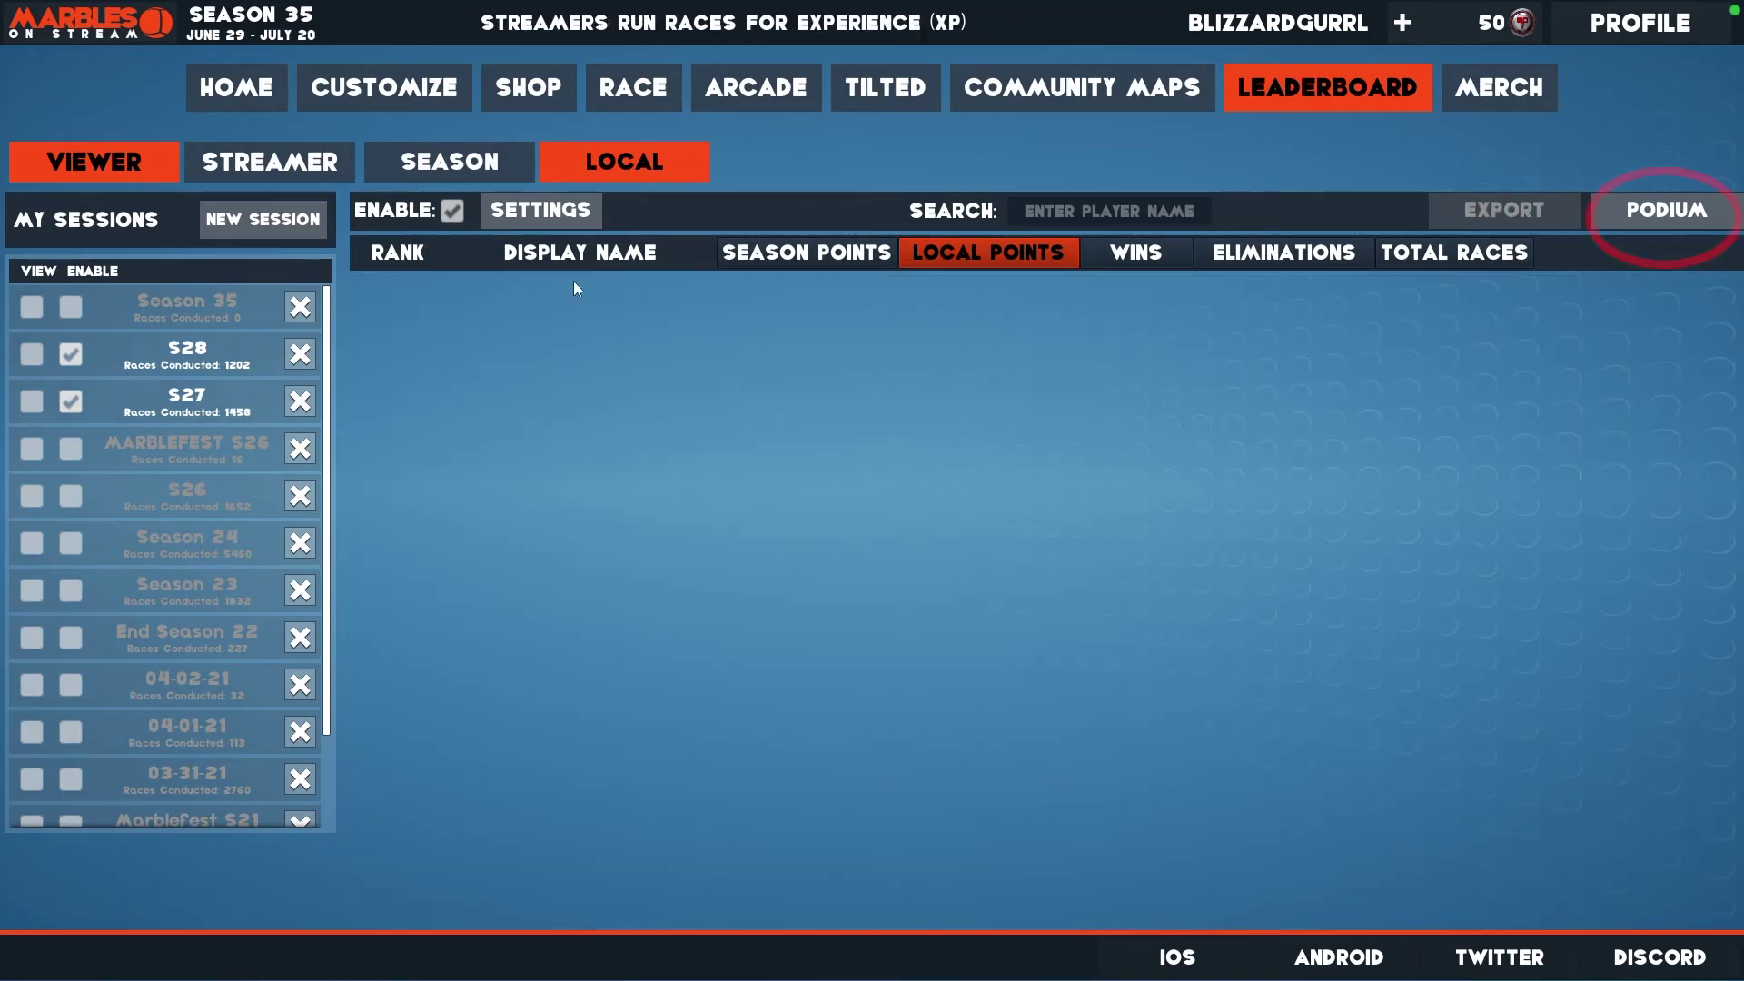
pyautogui.click(1649, 214)
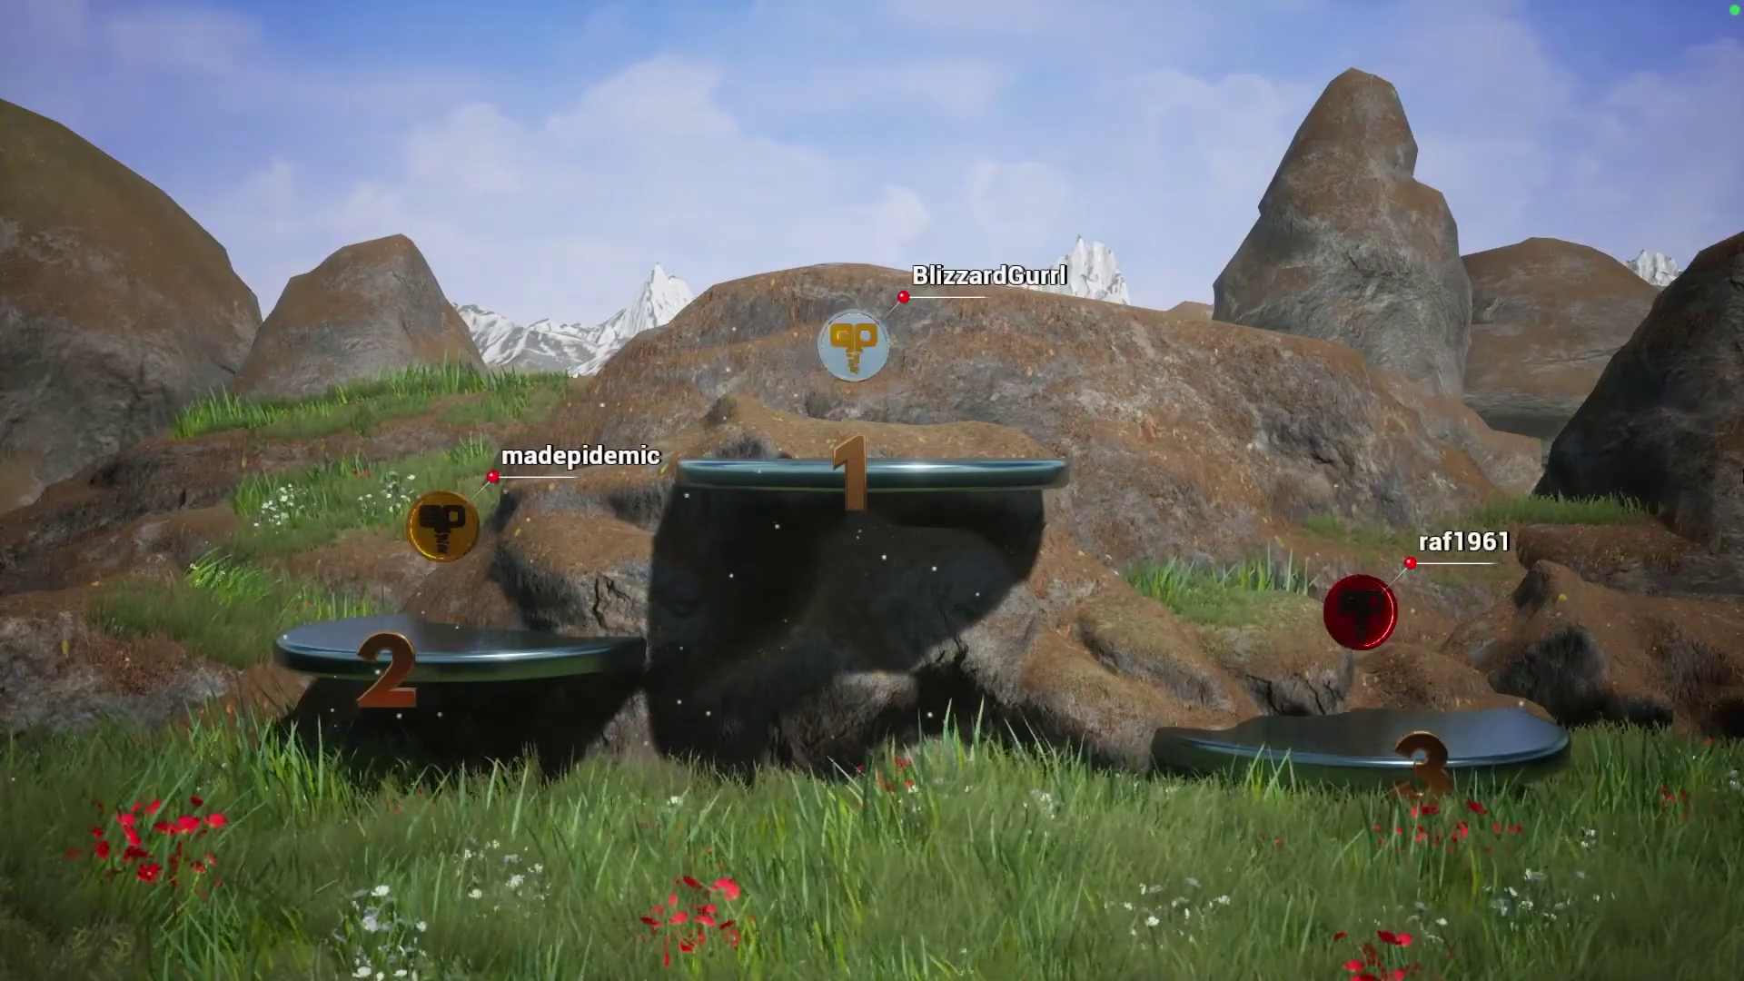
# Leave the podium, sort standings by Local Points, Wins, Eliminations and Total Races, then go Home.
pyautogui.click(841, 270)
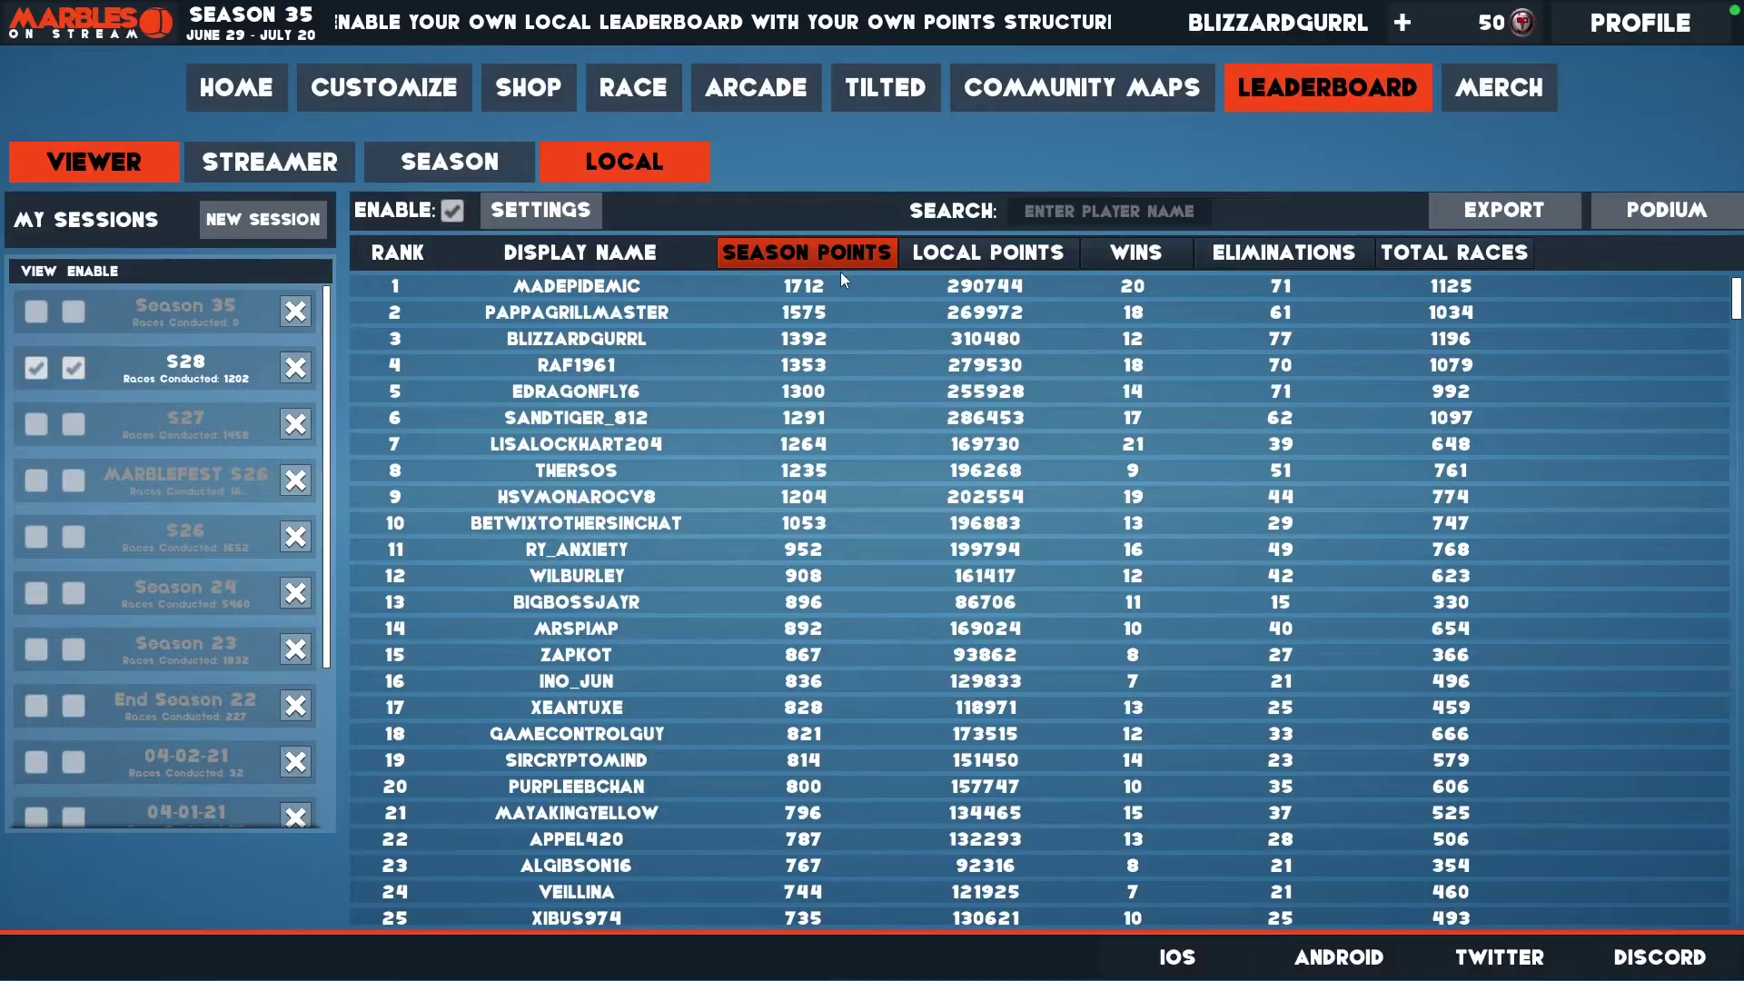
pyautogui.click(1008, 257)
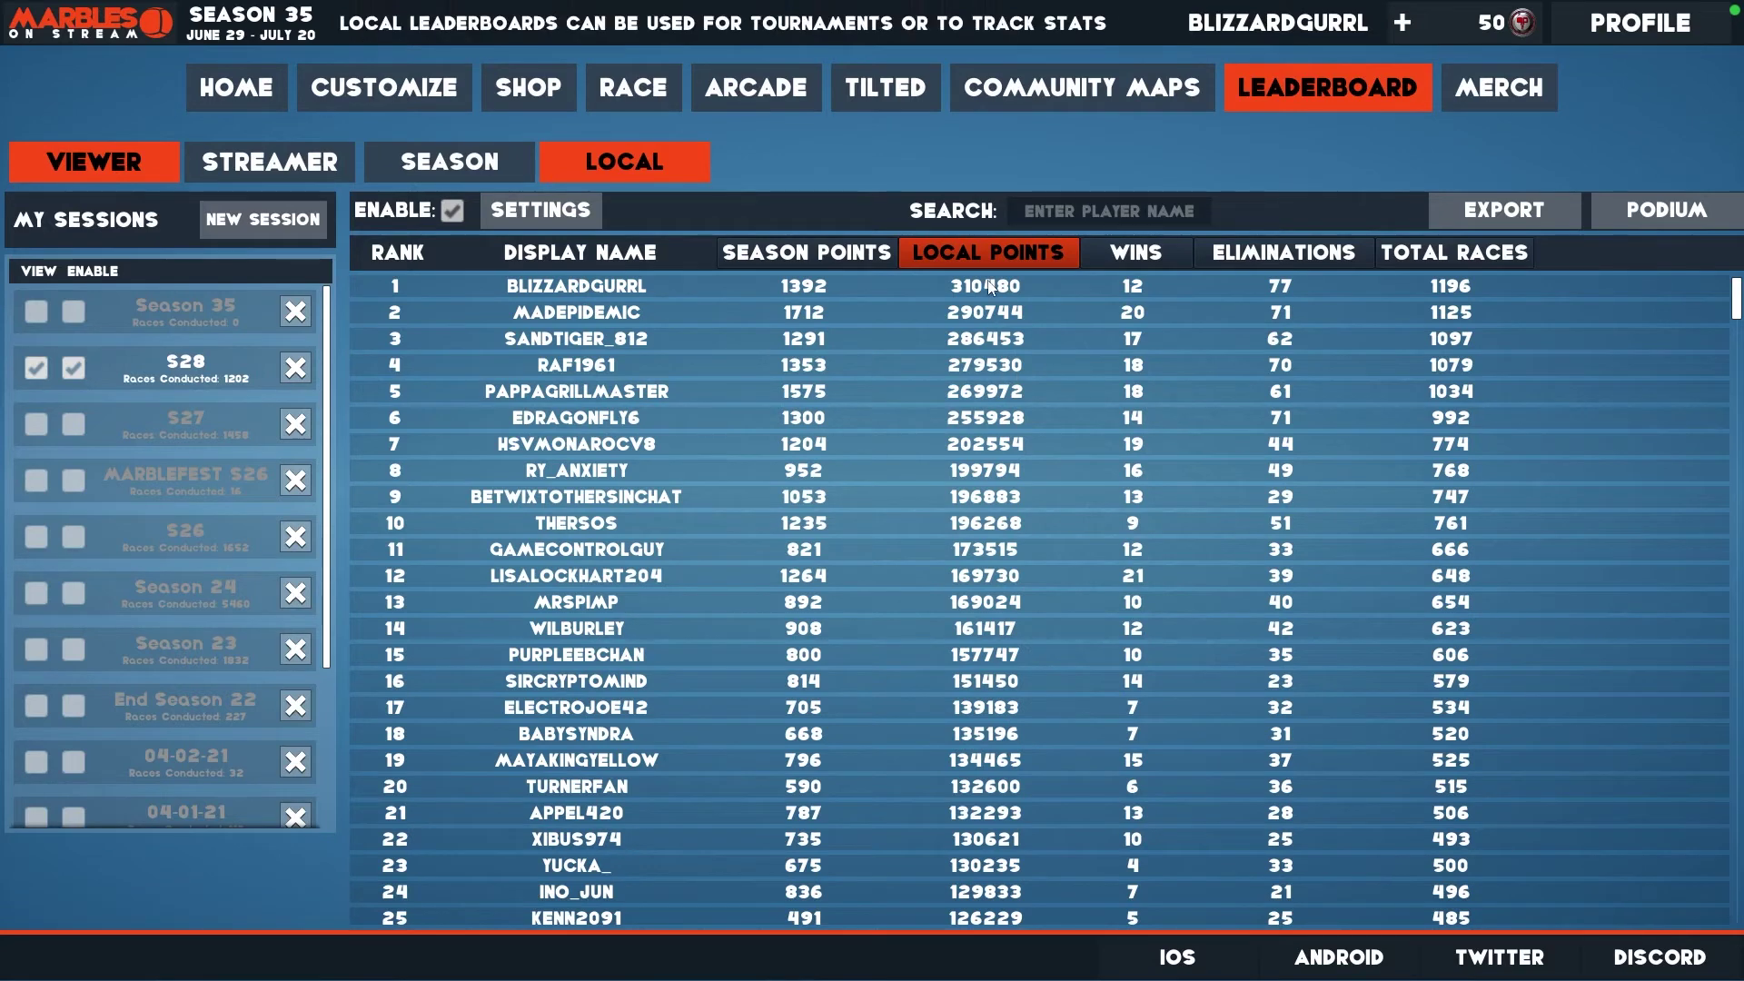
pyautogui.click(1139, 258)
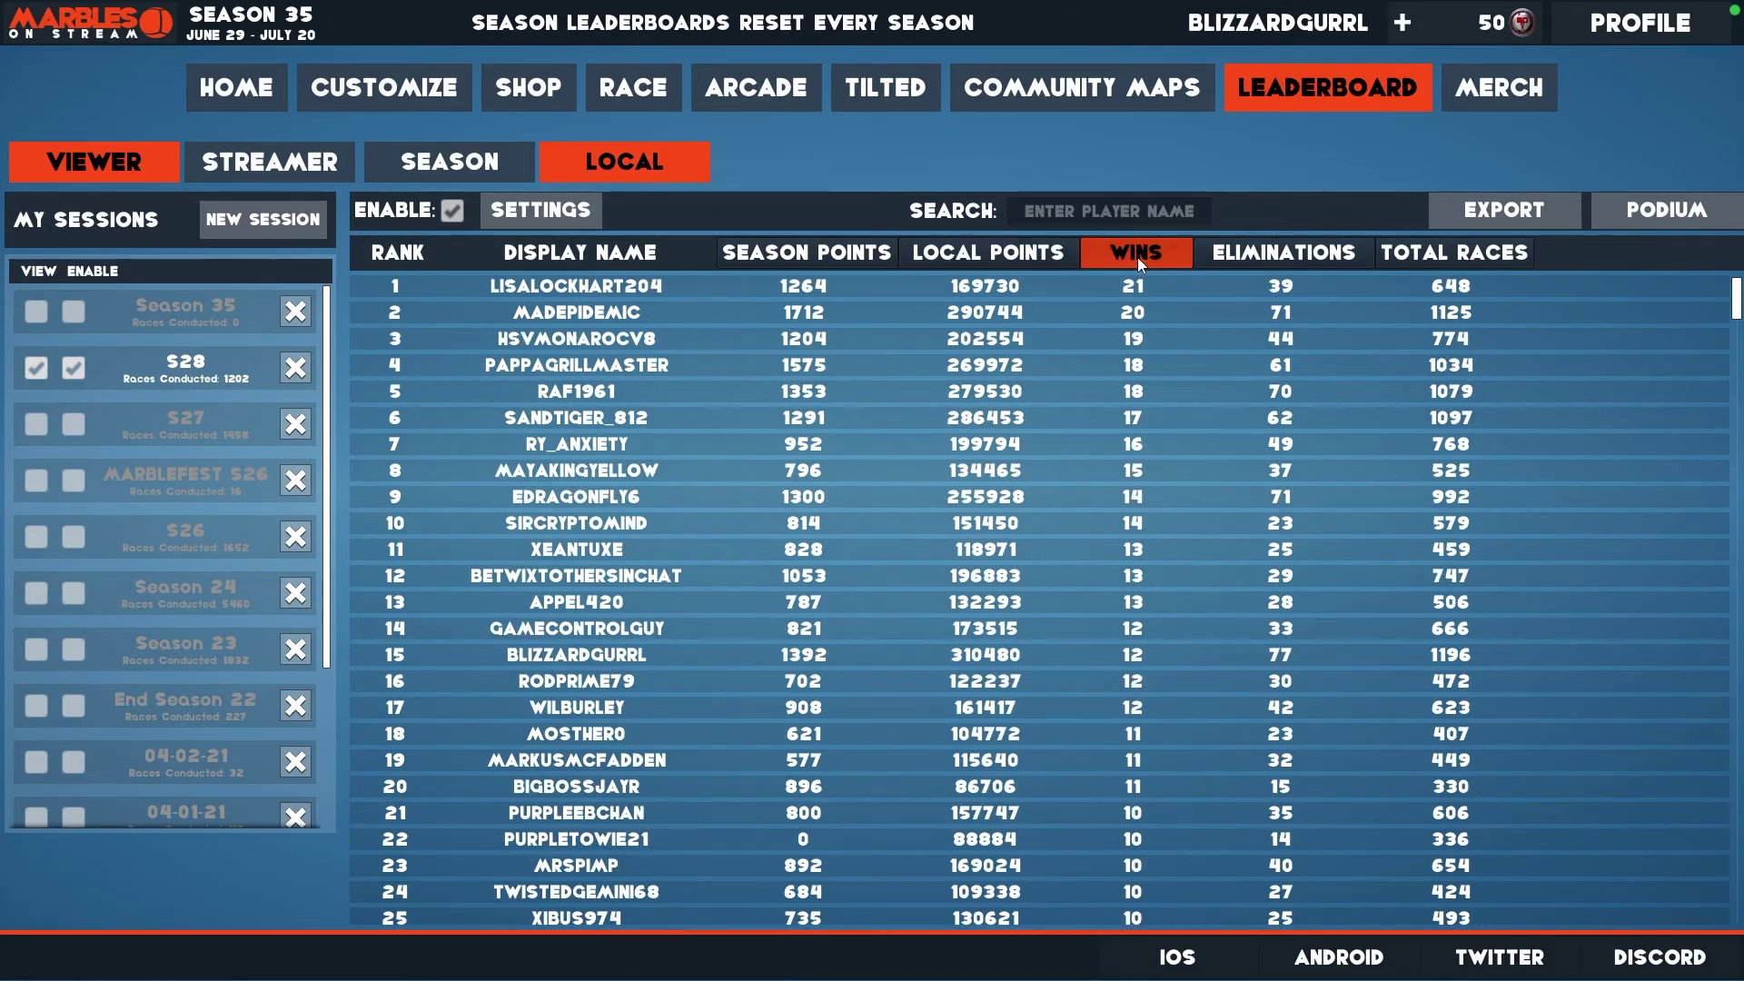
pyautogui.click(1289, 254)
pyautogui.click(1472, 253)
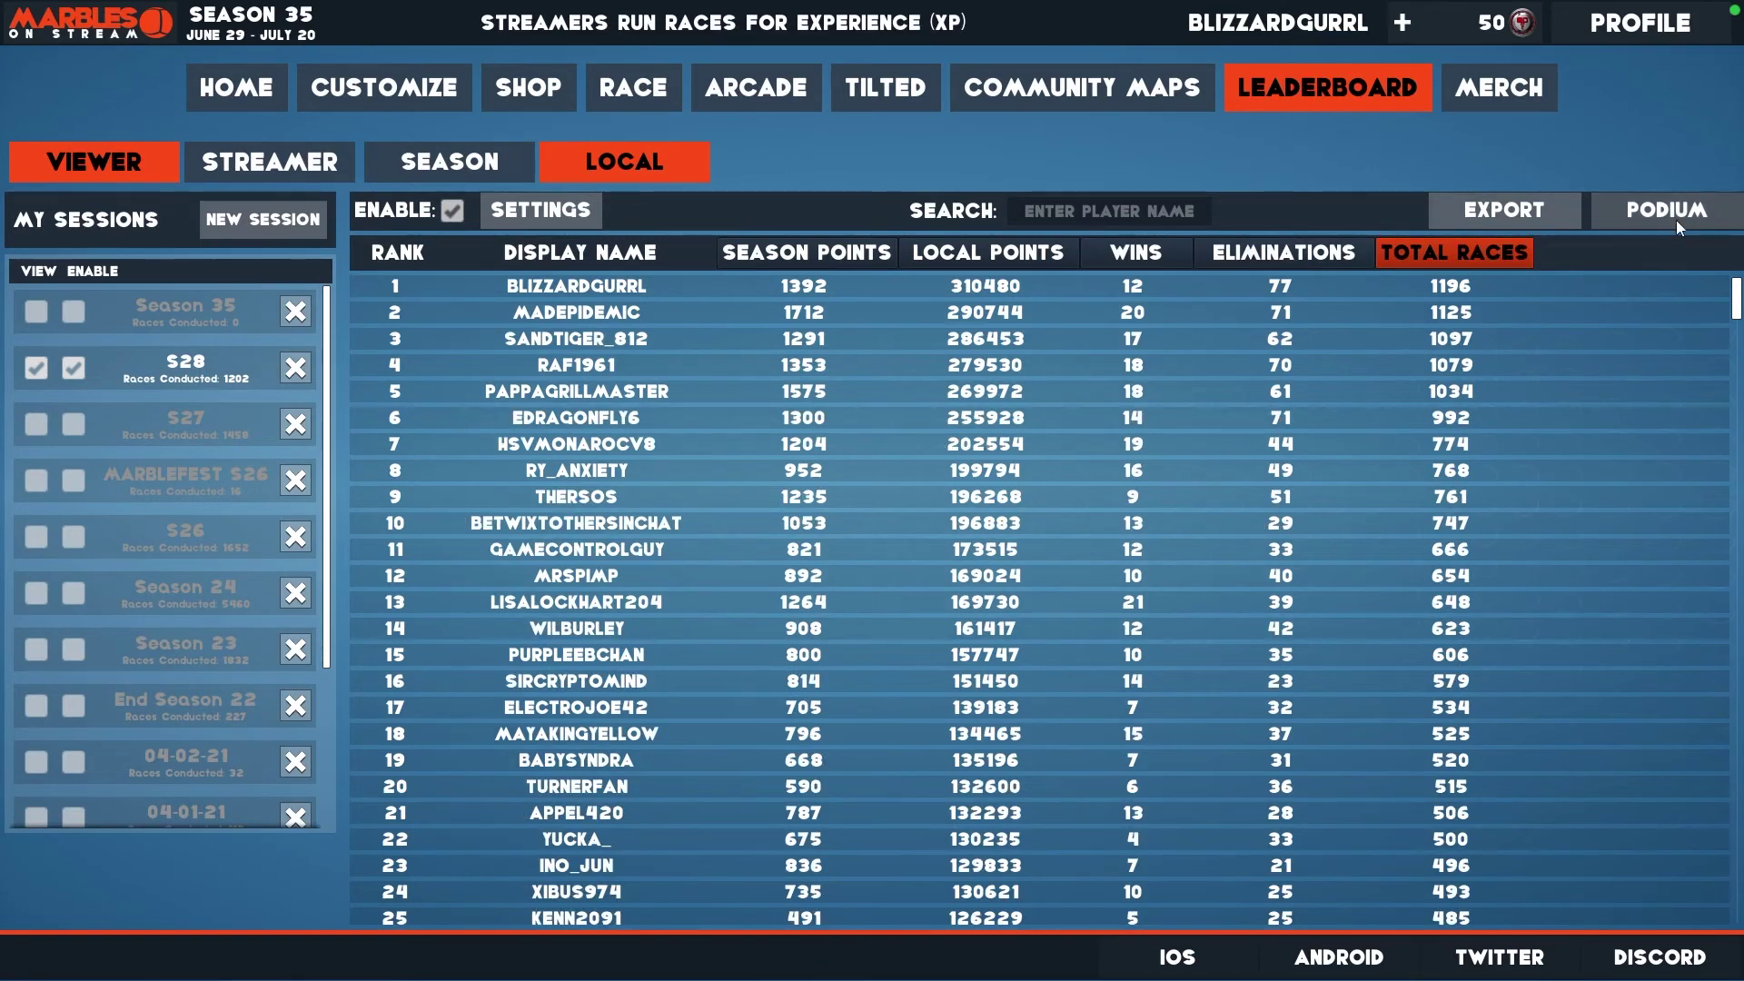
pyautogui.click(236, 88)
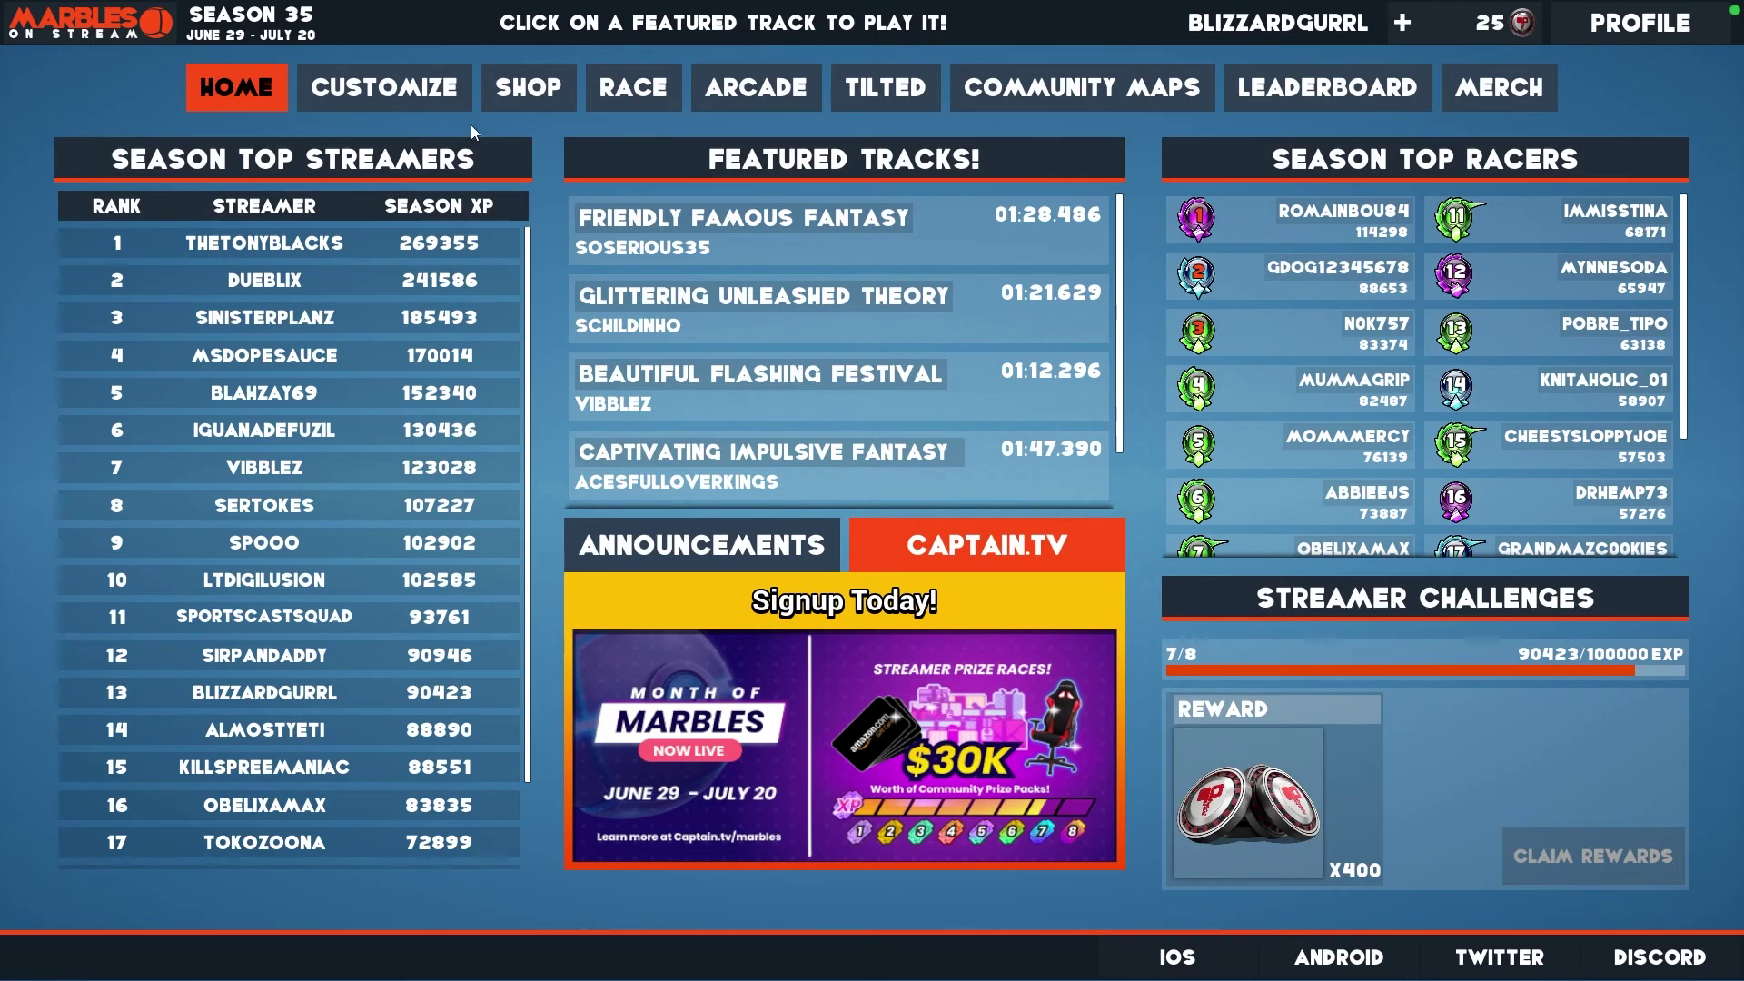
# Open Tilted, show The Paperclip race's final results, and copy them to the clipboard.
pyautogui.click(899, 89)
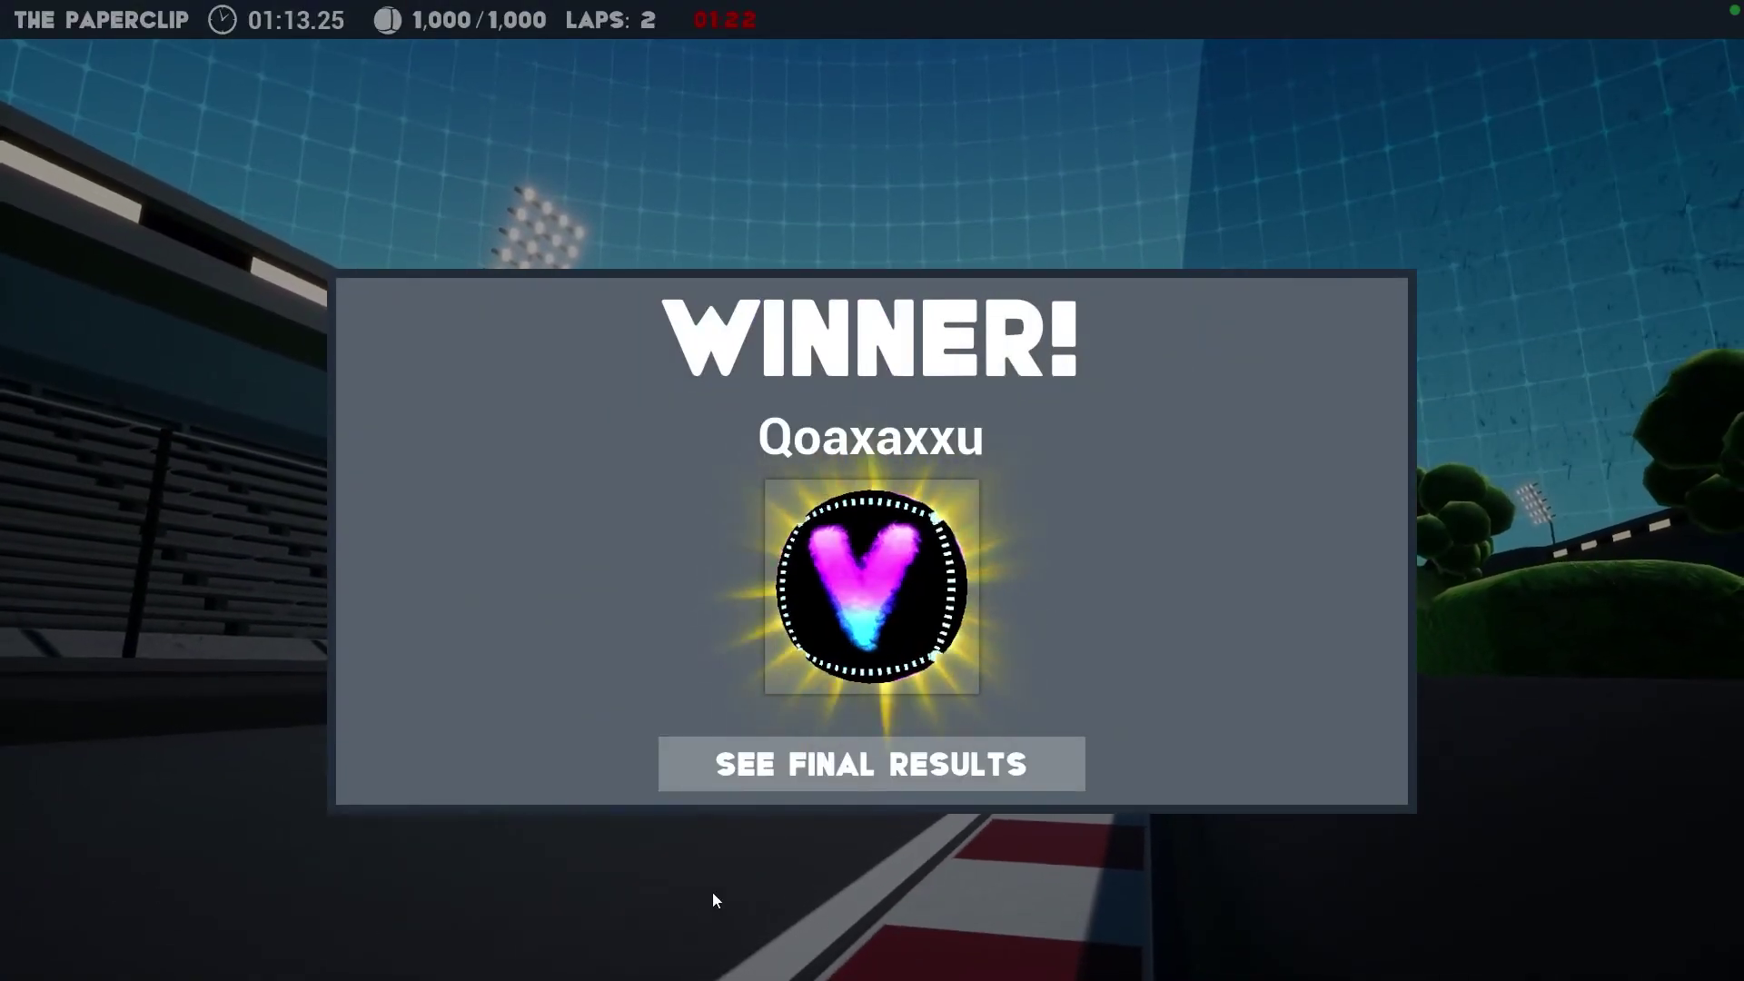
pyautogui.click(767, 766)
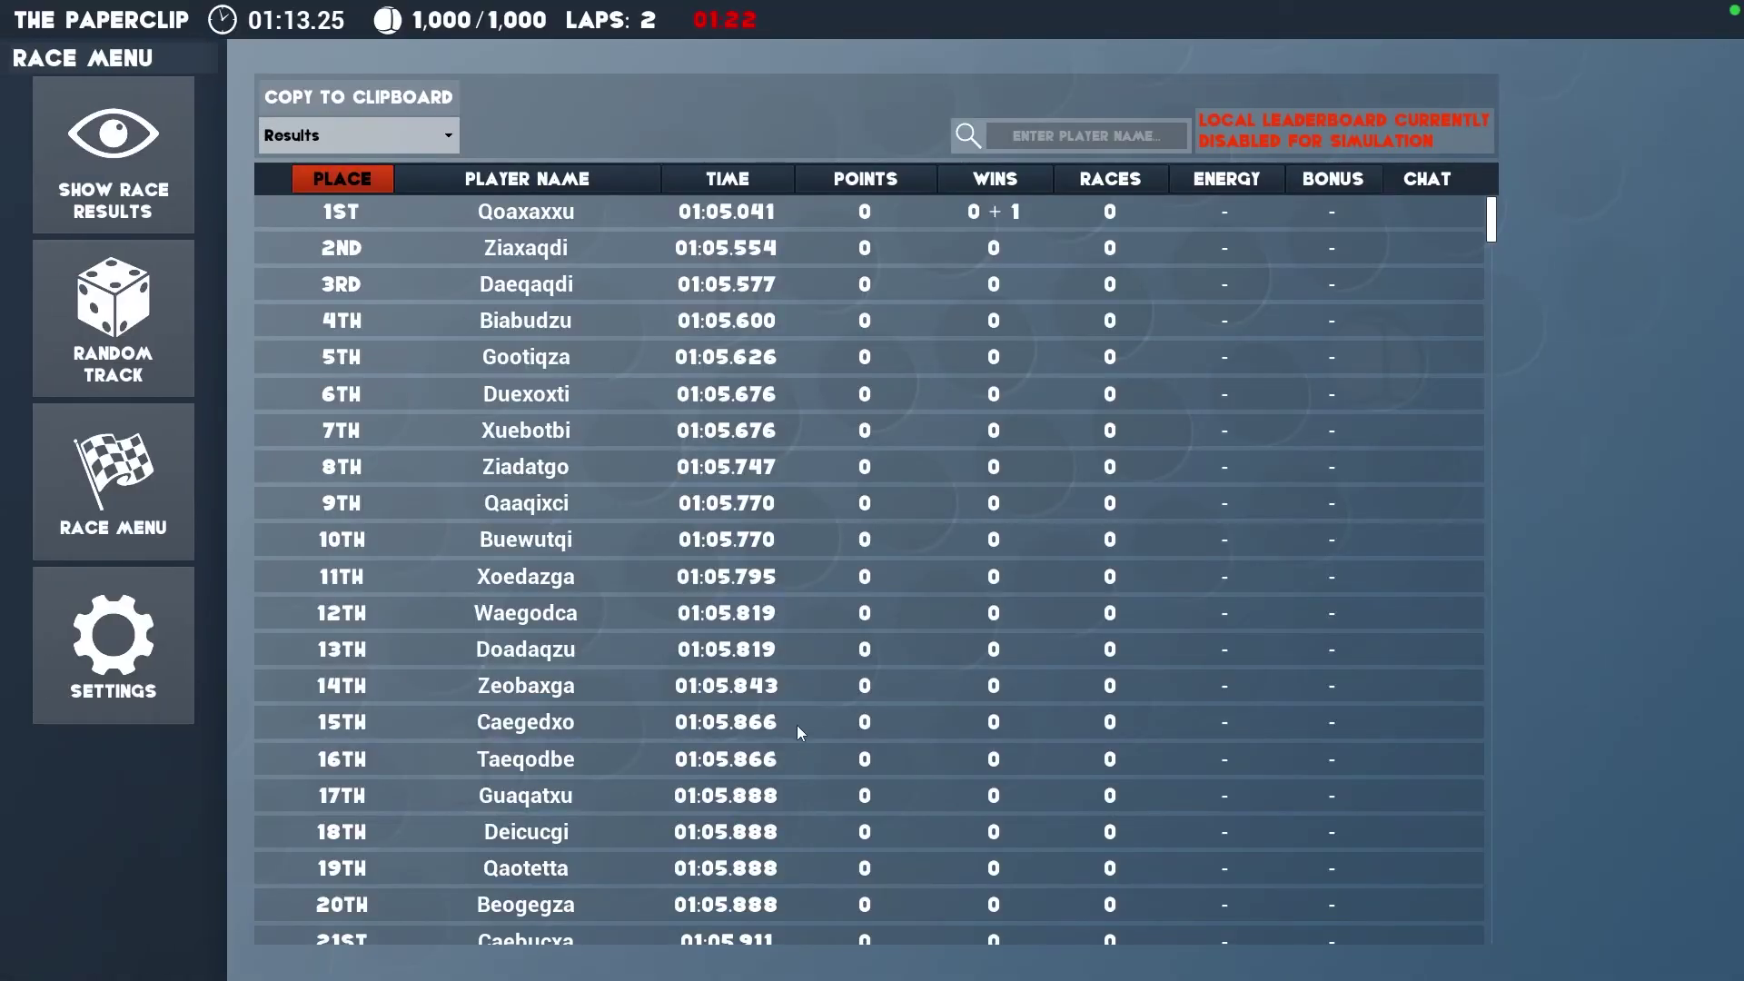
pyautogui.click(360, 100)
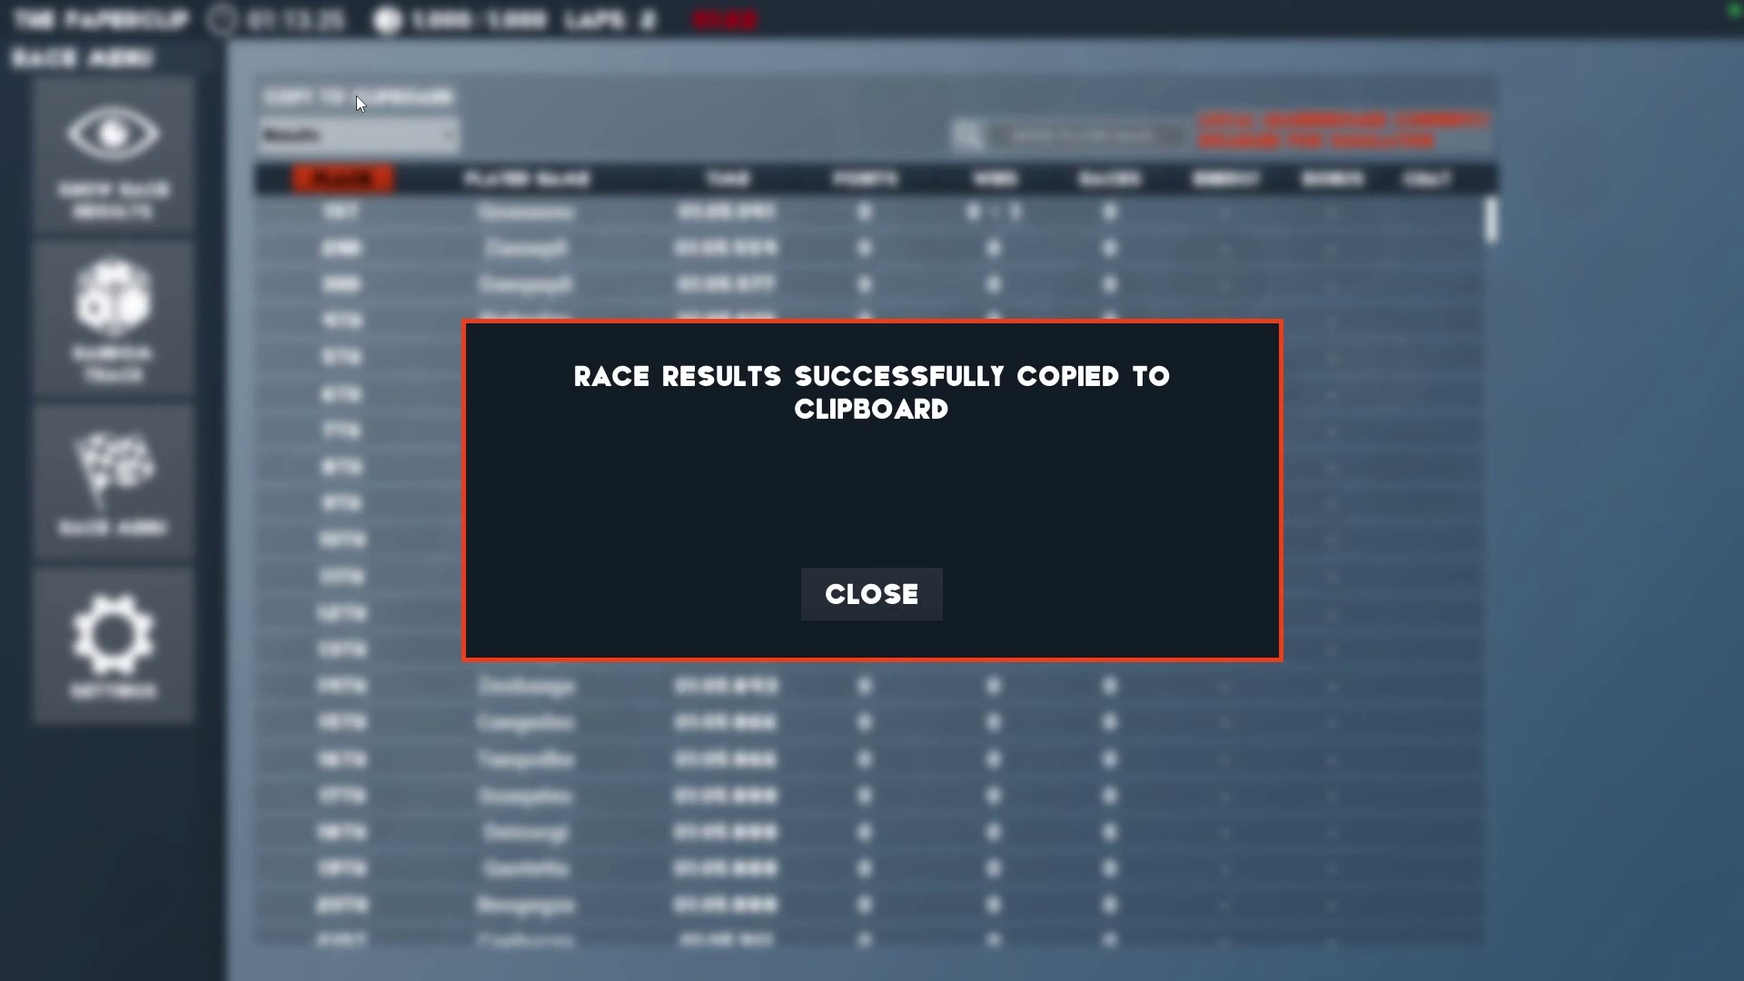